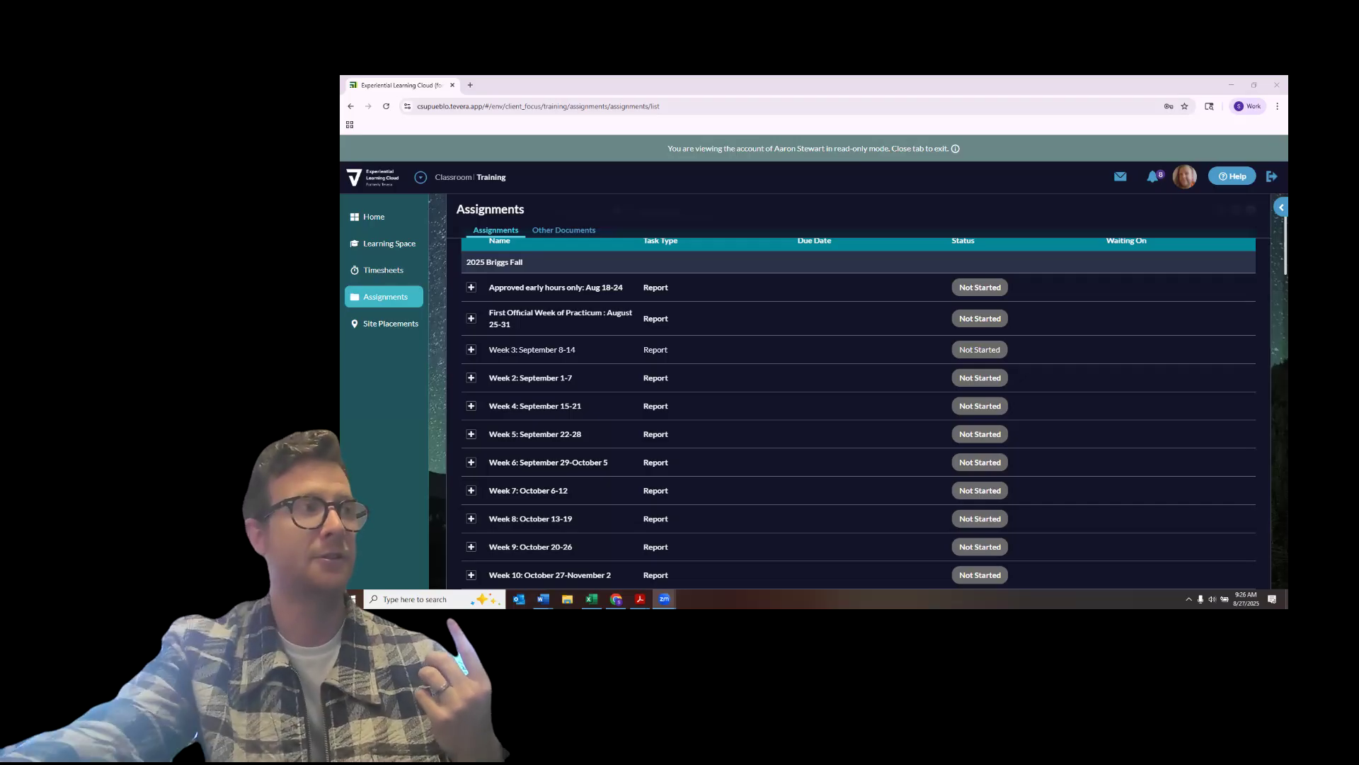
Return to the Home page and open the Timesheets page for entering time.
{"action": "scroll", "coordinate": [831, 373], "scroll_direction": "down", "scroll_amount": 2}
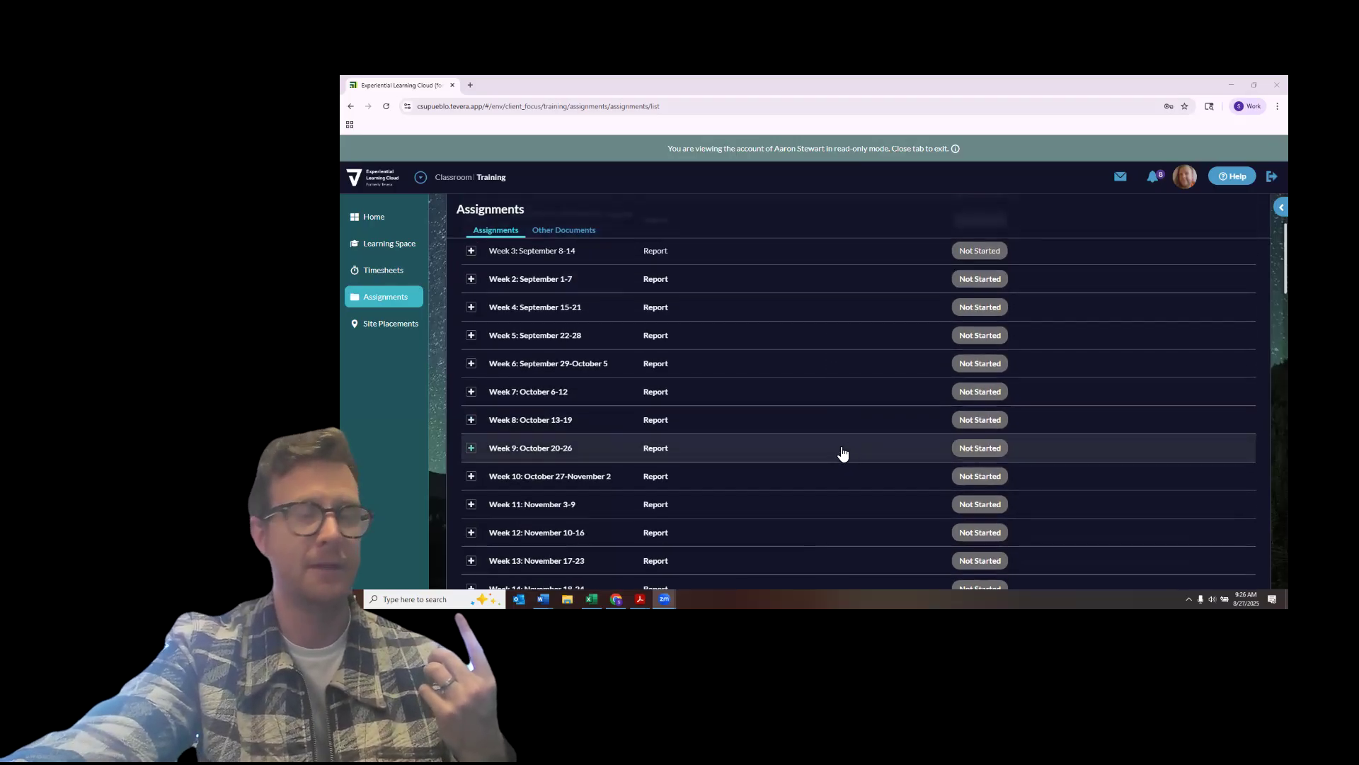
{"action": "scroll", "coordinate": [846, 444], "scroll_direction": "up", "scroll_amount": 3}
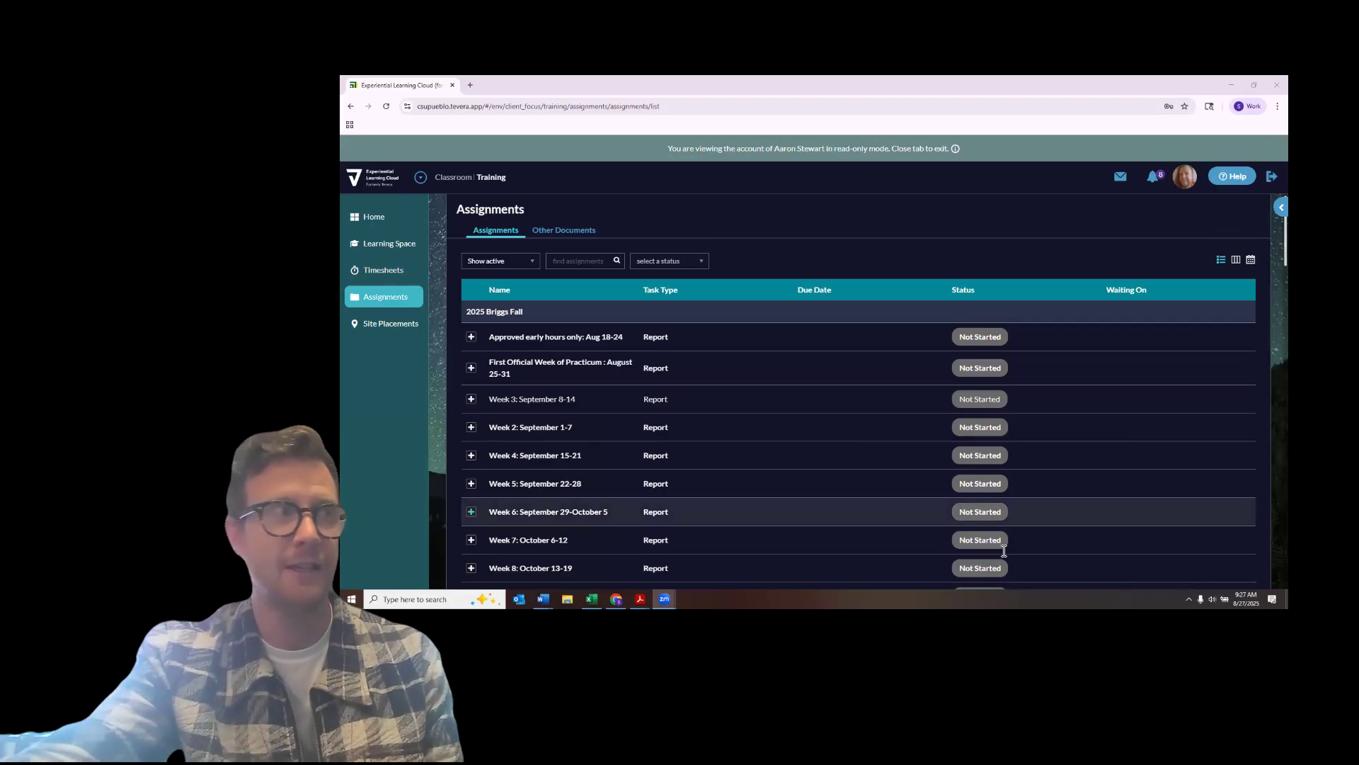
{"action": "left_click", "coordinate": [373, 216]}
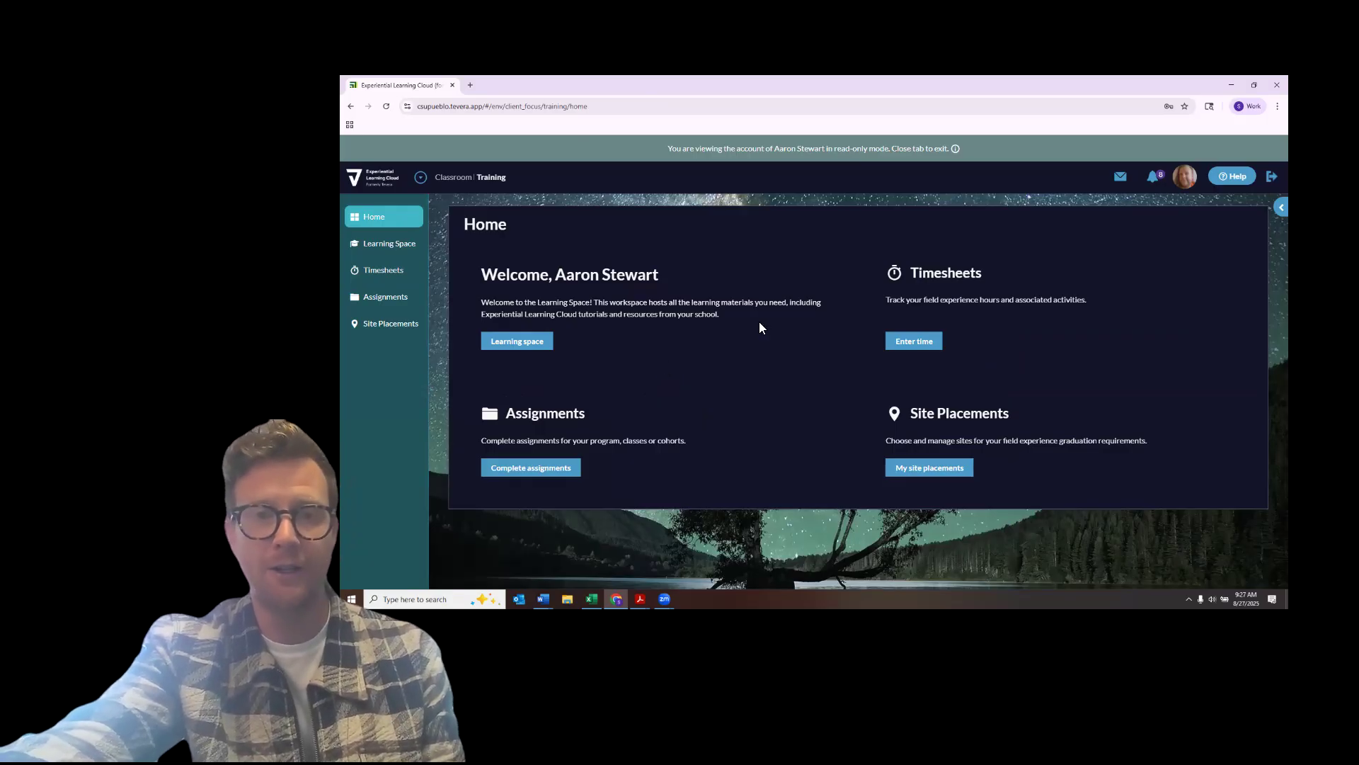
{"action": "double_click", "coordinate": [954, 271]}
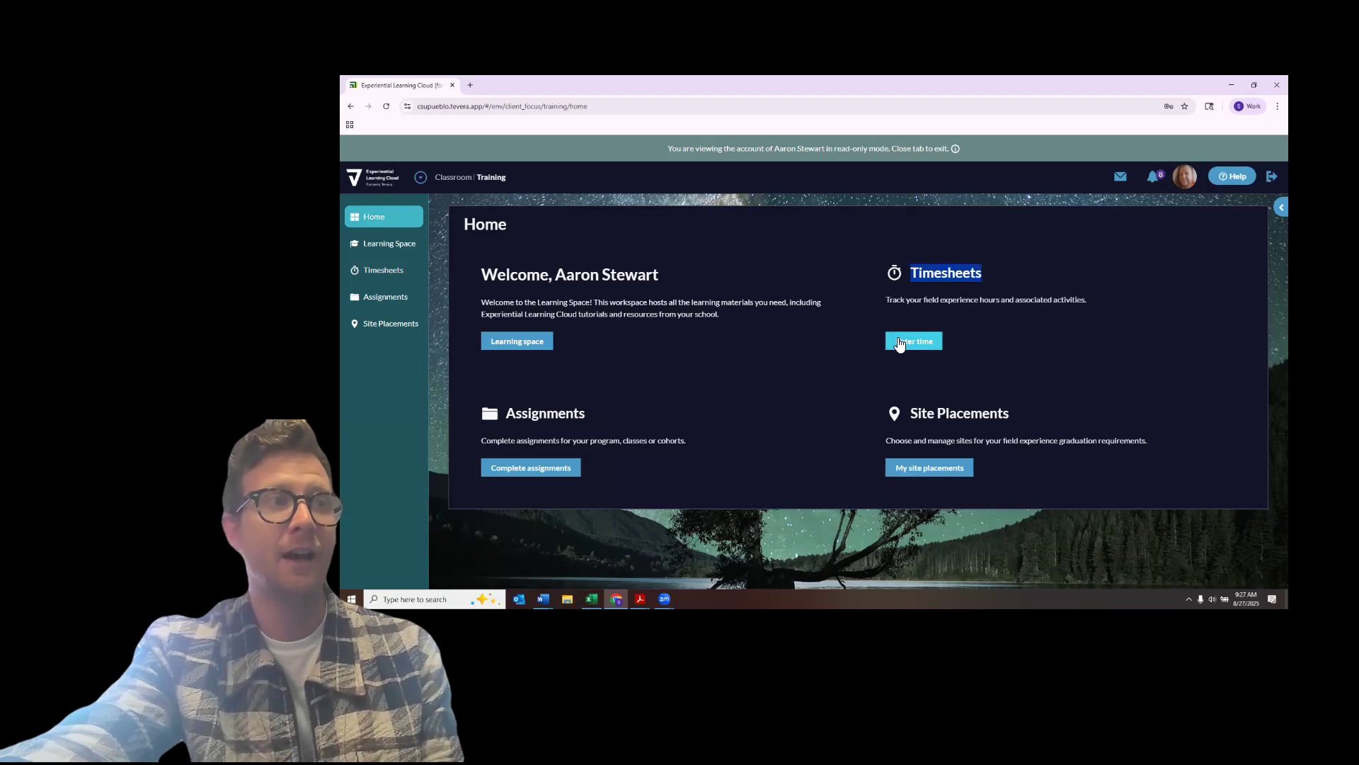
{"action": "left_click", "coordinate": [771, 352]}
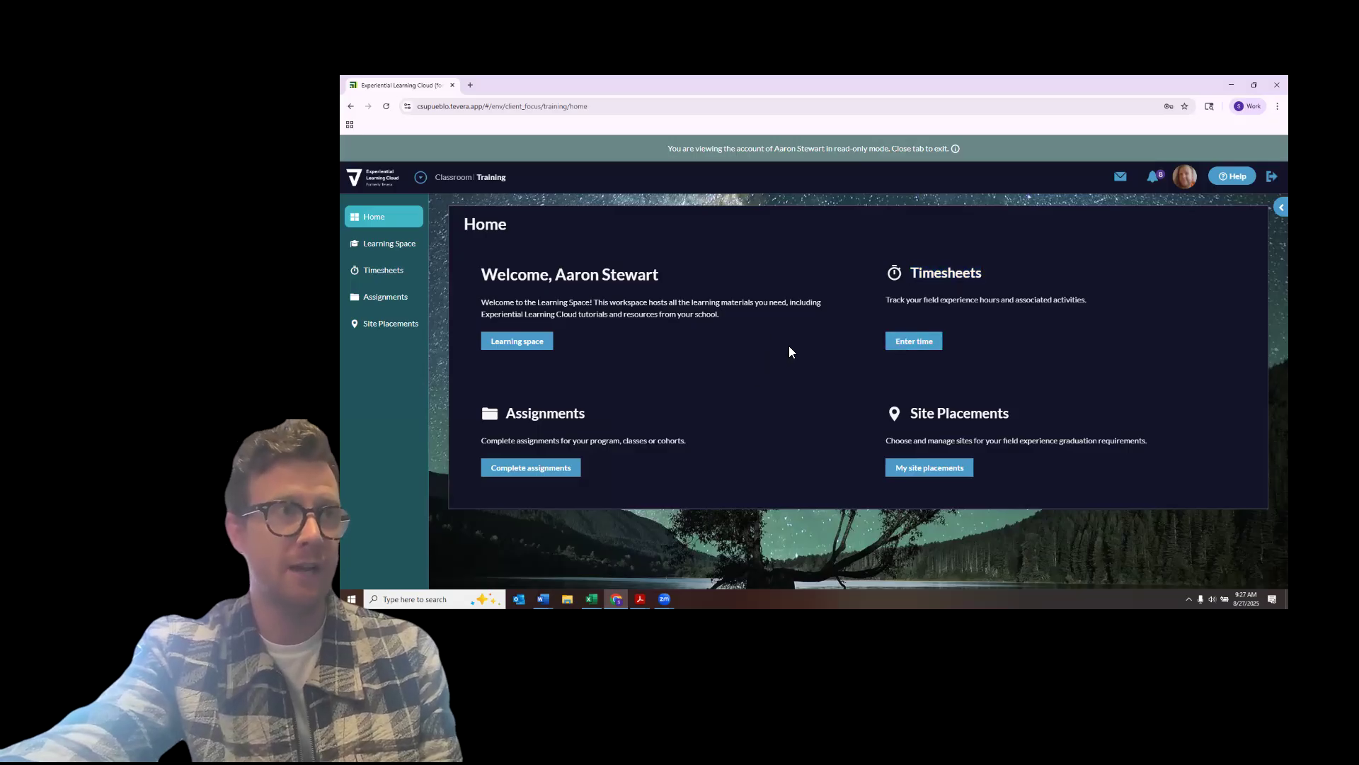
{"action": "left_click", "coordinate": [899, 347]}
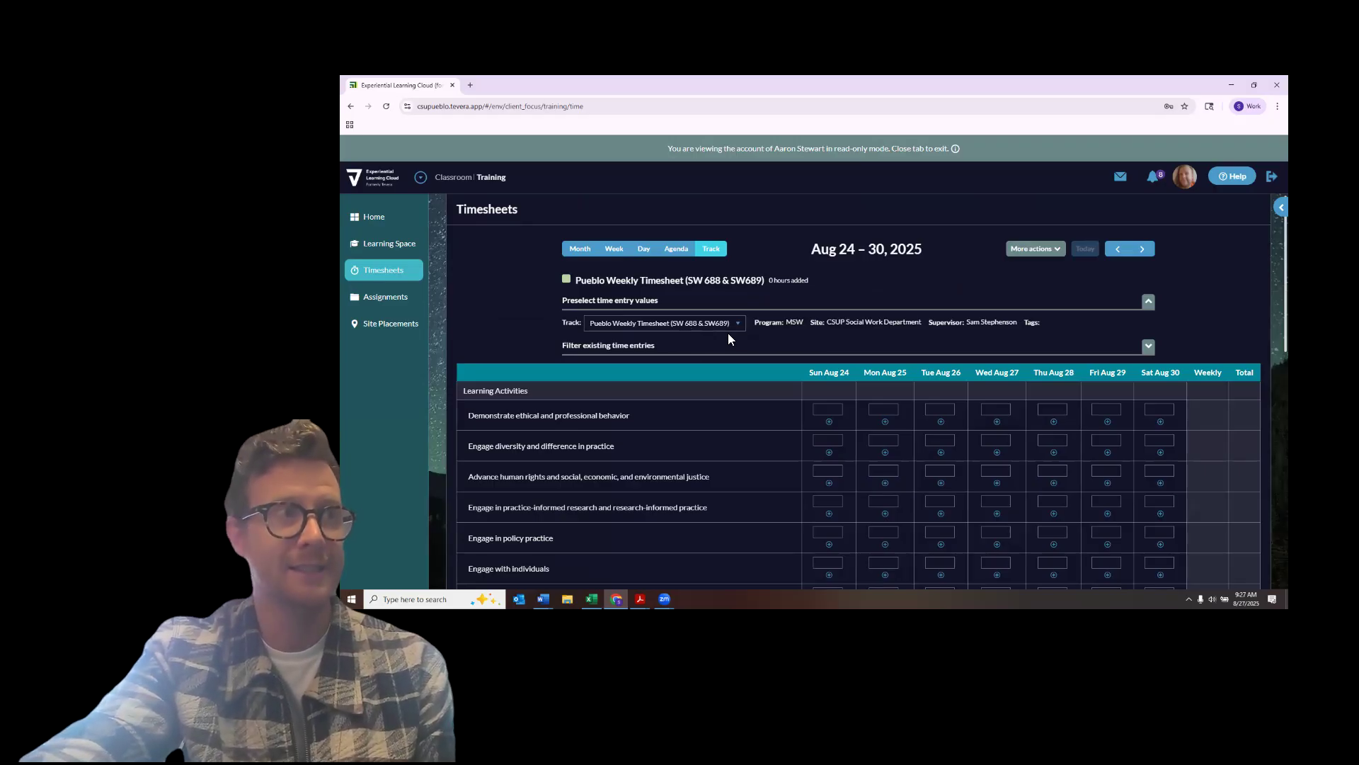
Examine the learning activities and daily hour fields in the Aug 24 – 30, 2025 weekly timesheet.
{"action": "scroll", "coordinate": [758, 420], "scroll_direction": "down", "scroll_amount": 5}
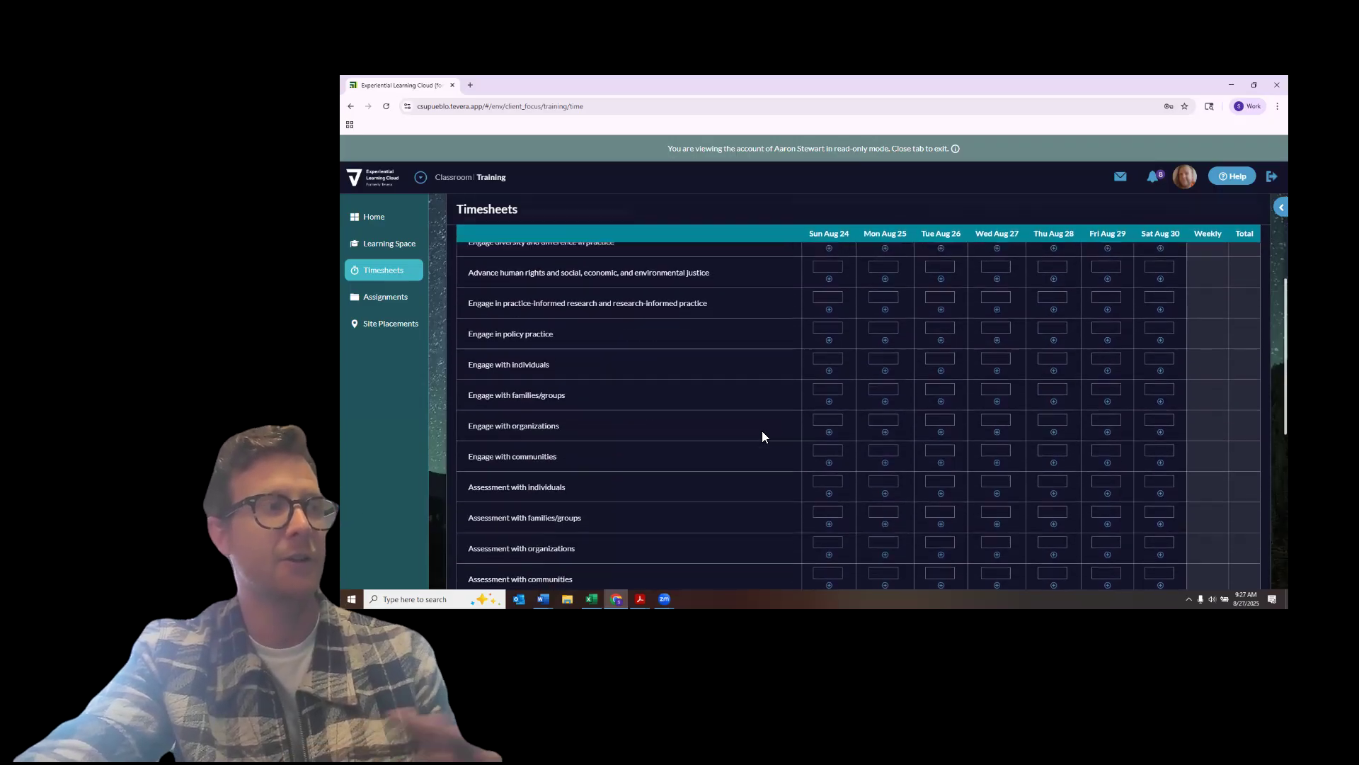
{"action": "scroll", "coordinate": [760, 440], "scroll_direction": "down", "scroll_amount": 5}
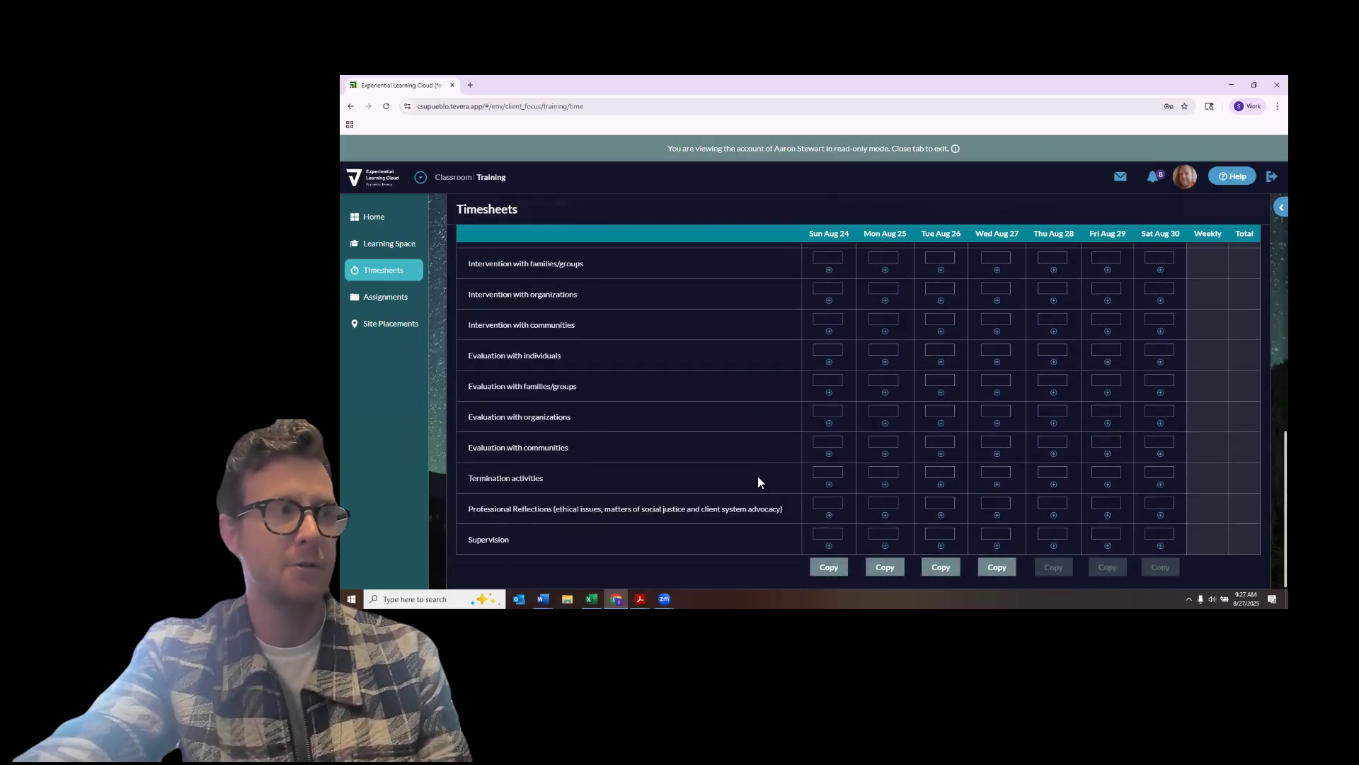
{"action": "scroll", "coordinate": [760, 478], "scroll_direction": "up", "scroll_amount": 1}
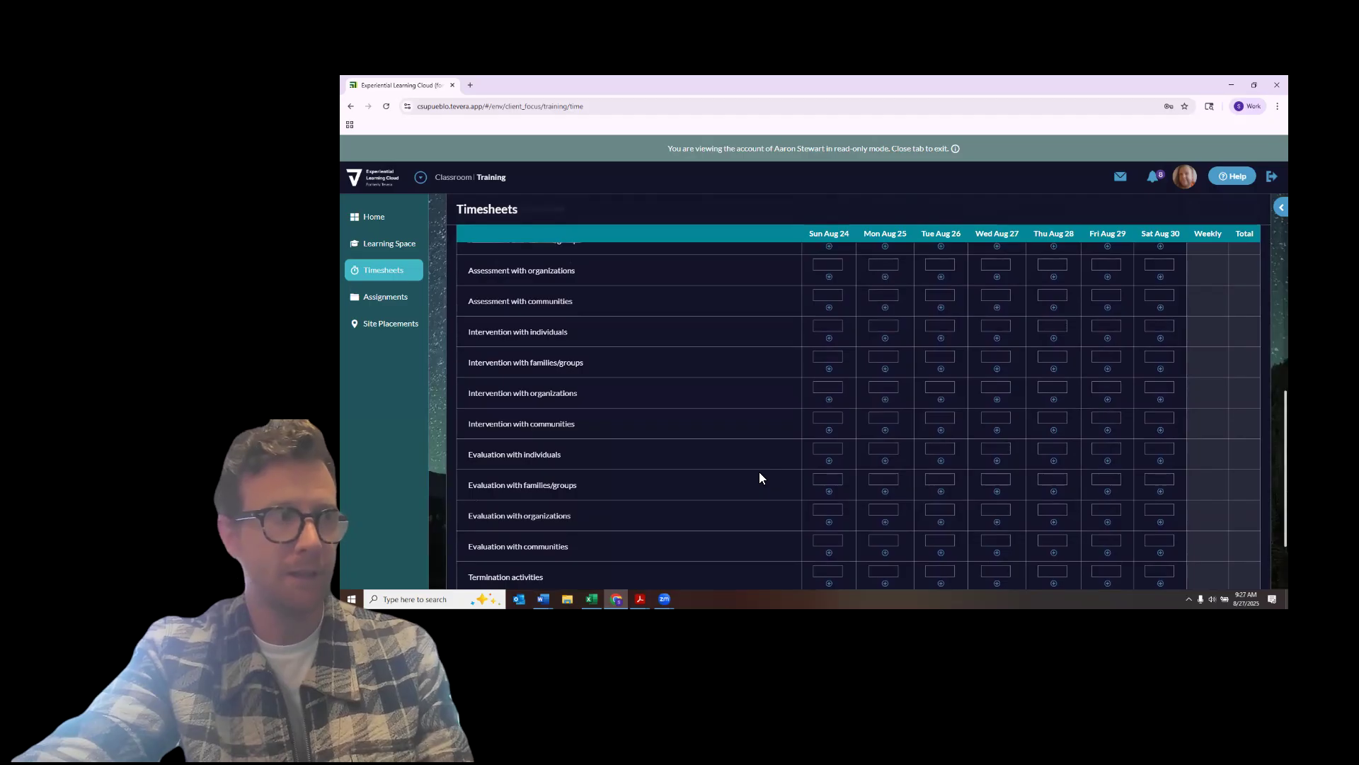
{"action": "scroll", "coordinate": [760, 474], "scroll_direction": "up", "scroll_amount": 6}
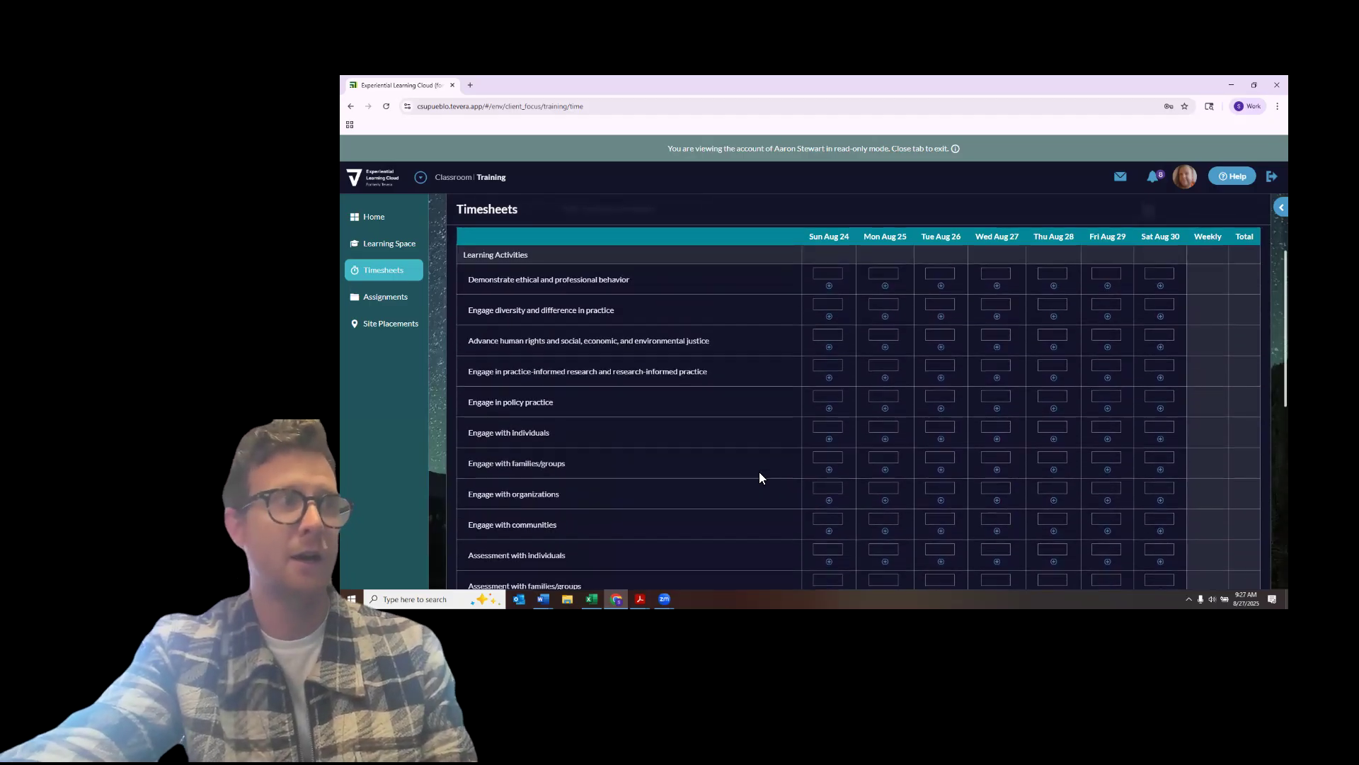
{"action": "scroll", "coordinate": [759, 475], "scroll_direction": "up", "scroll_amount": 2}
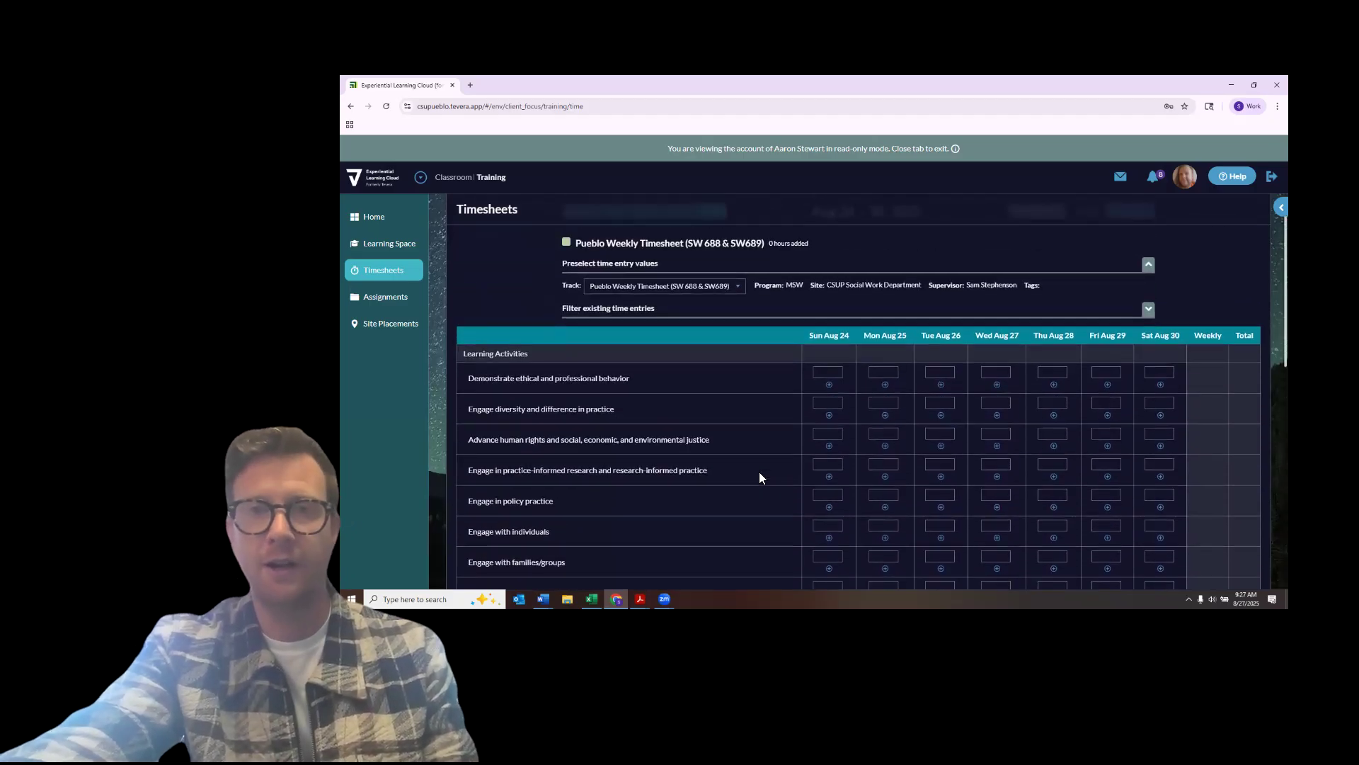
{"action": "scroll", "coordinate": [759, 470], "scroll_direction": "up", "scroll_amount": 1}
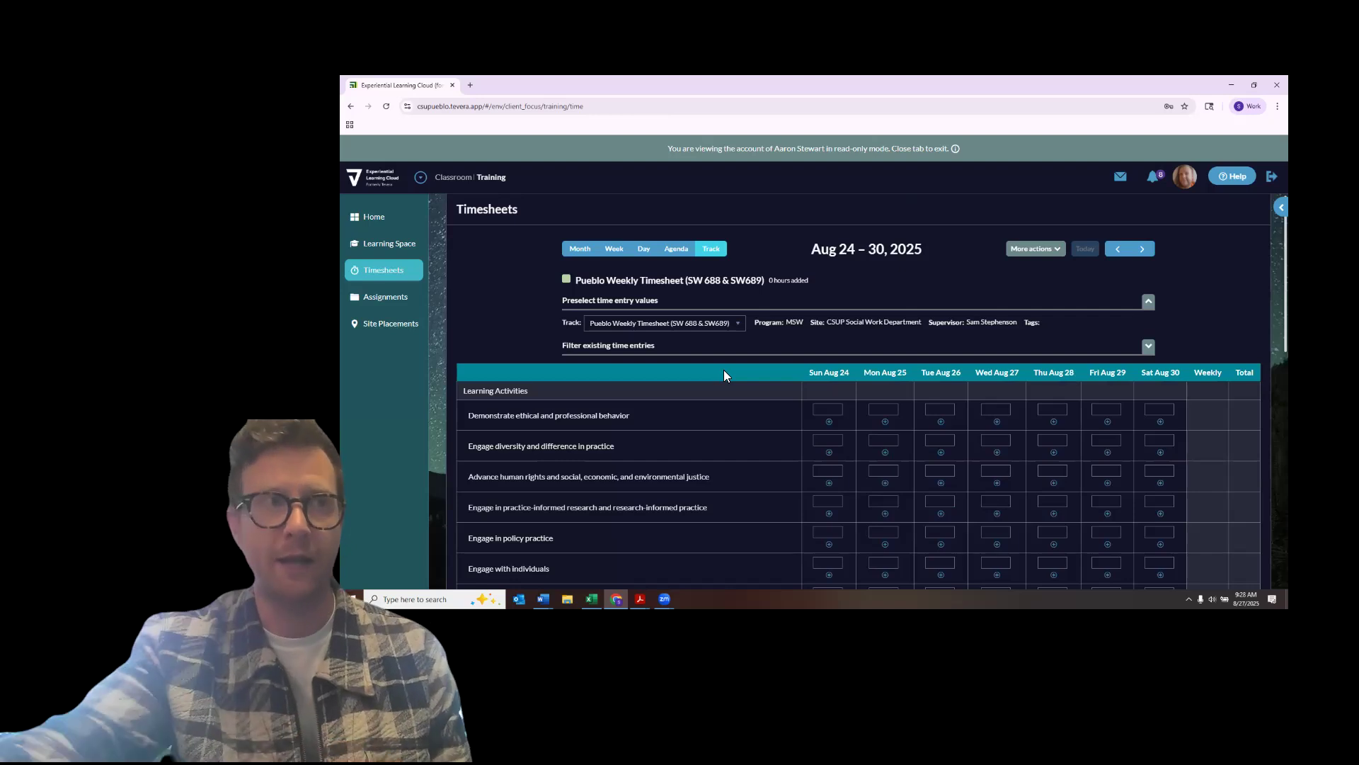
Expand the profile details in the user settings and try to add a track under Manage tracks.
{"action": "left_click", "coordinate": [1184, 189]}
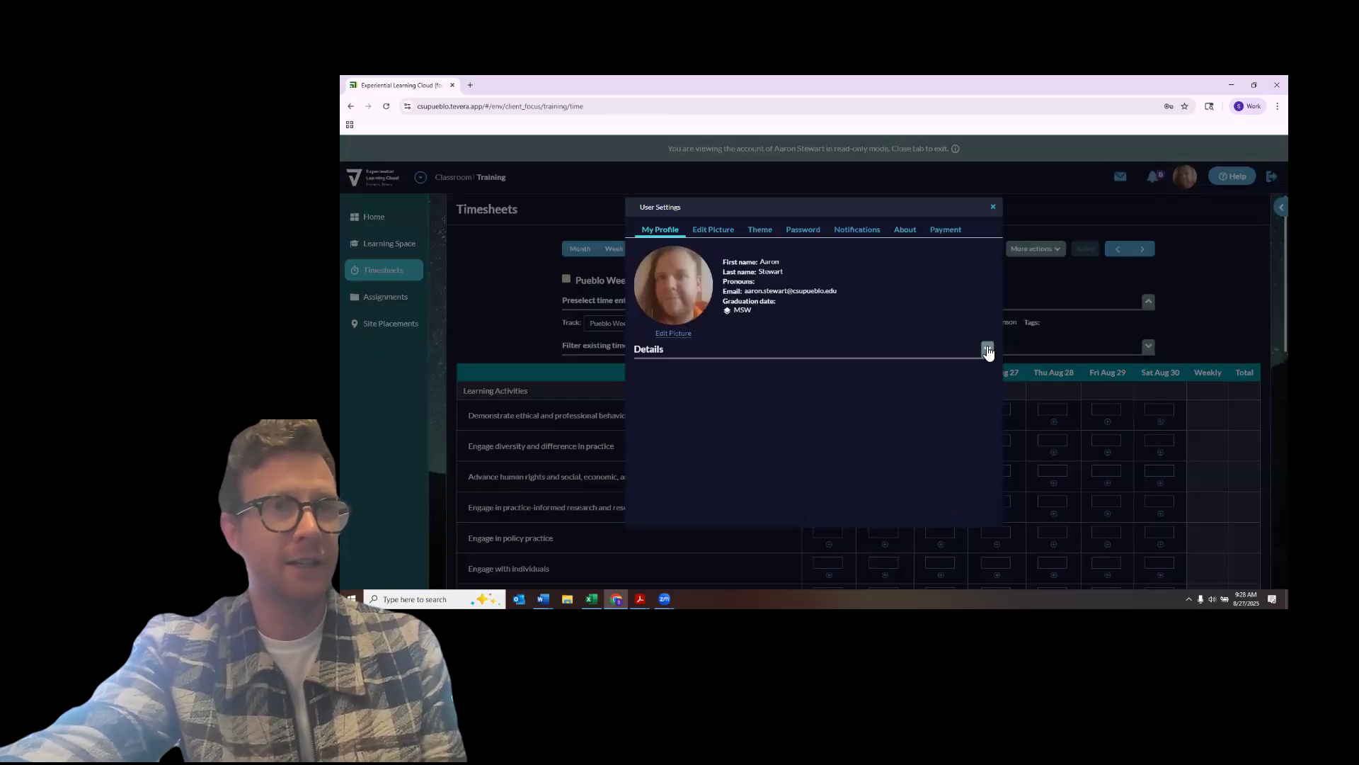
{"action": "left_click", "coordinate": [987, 350]}
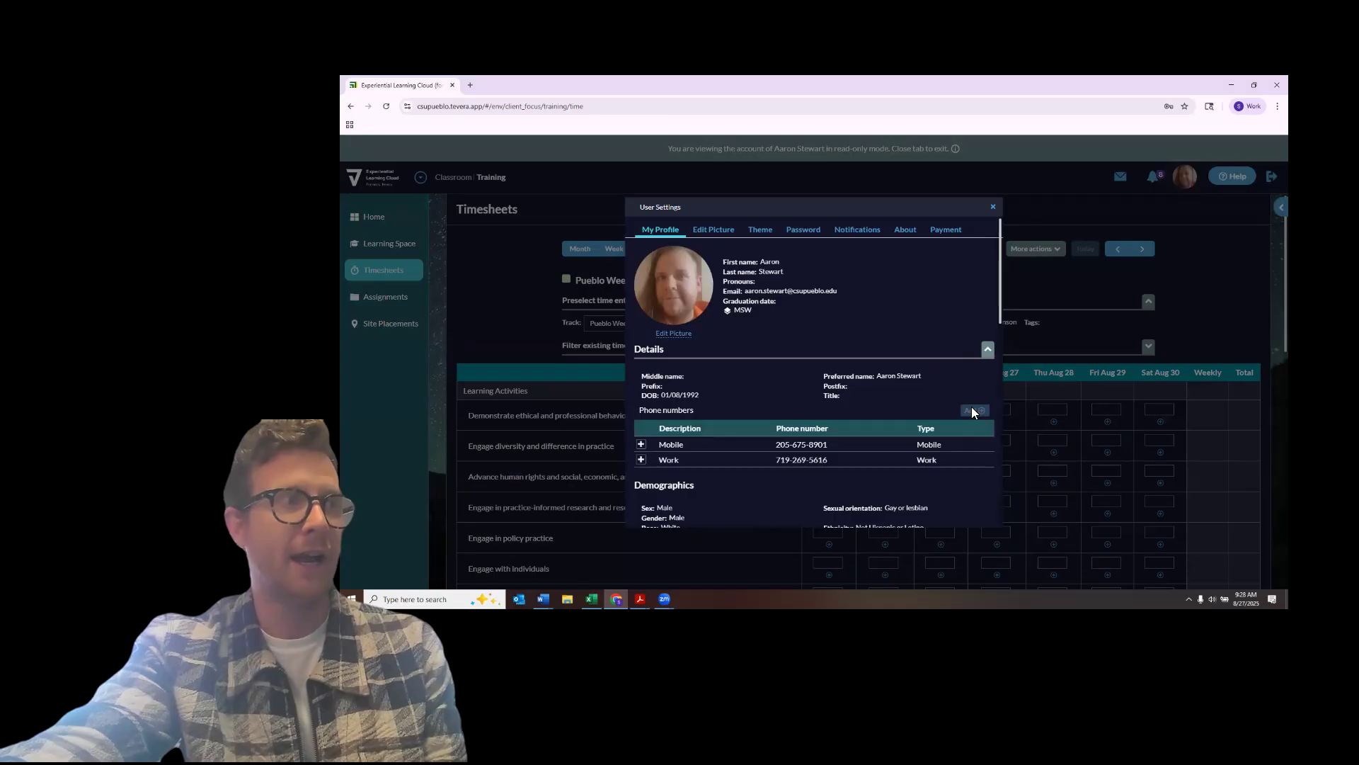
{"action": "scroll", "coordinate": [783, 460], "scroll_direction": "down", "scroll_amount": 3}
{"action": "scroll", "coordinate": [781, 461], "scroll_direction": "down", "scroll_amount": 3}
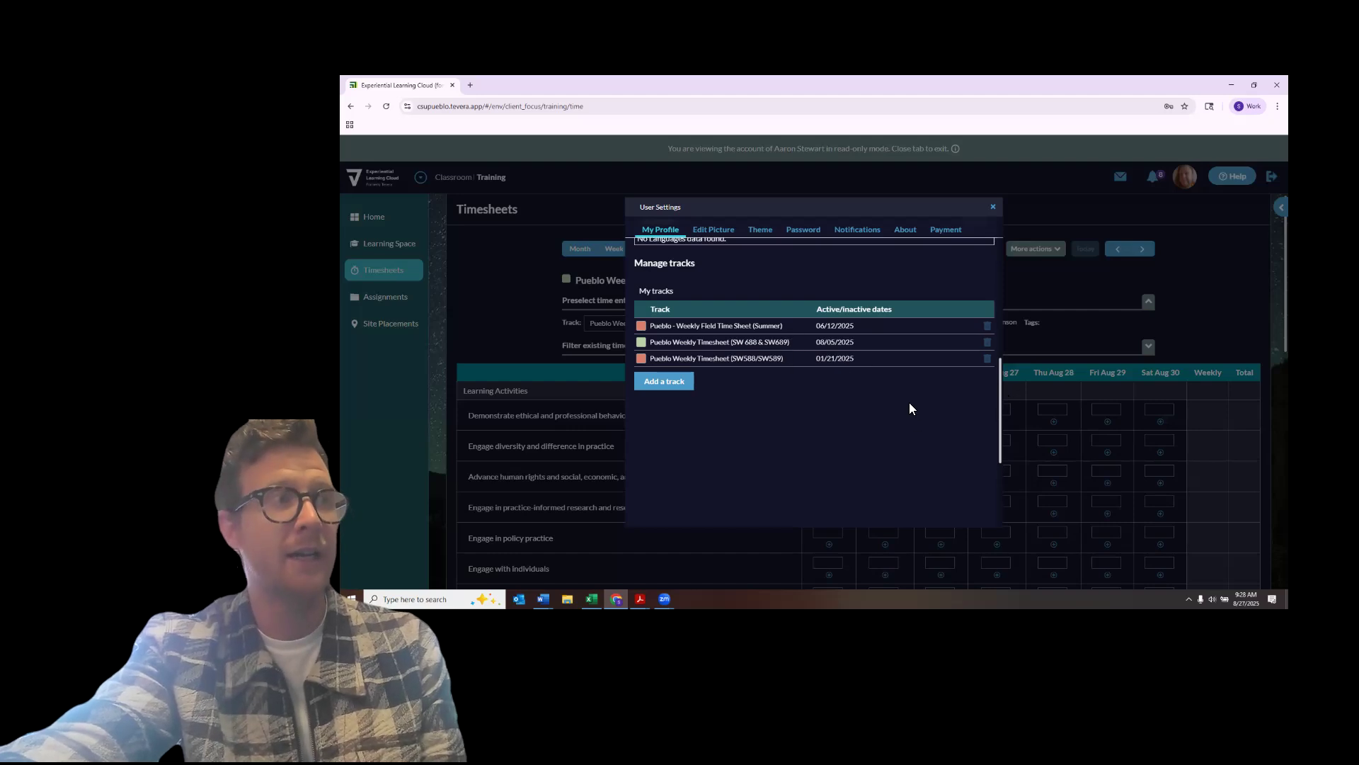
{"action": "left_click", "coordinate": [674, 384]}
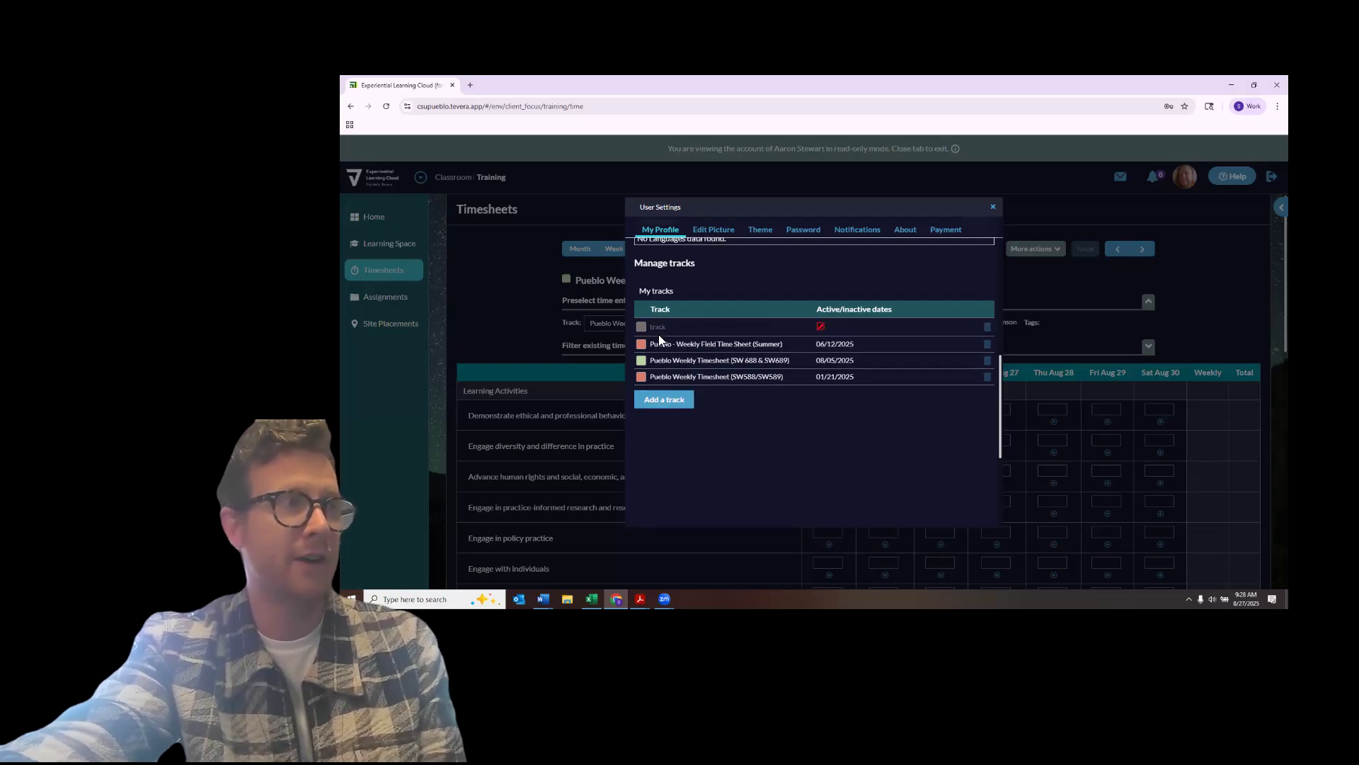
{"action": "left_click", "coordinate": [819, 328]}
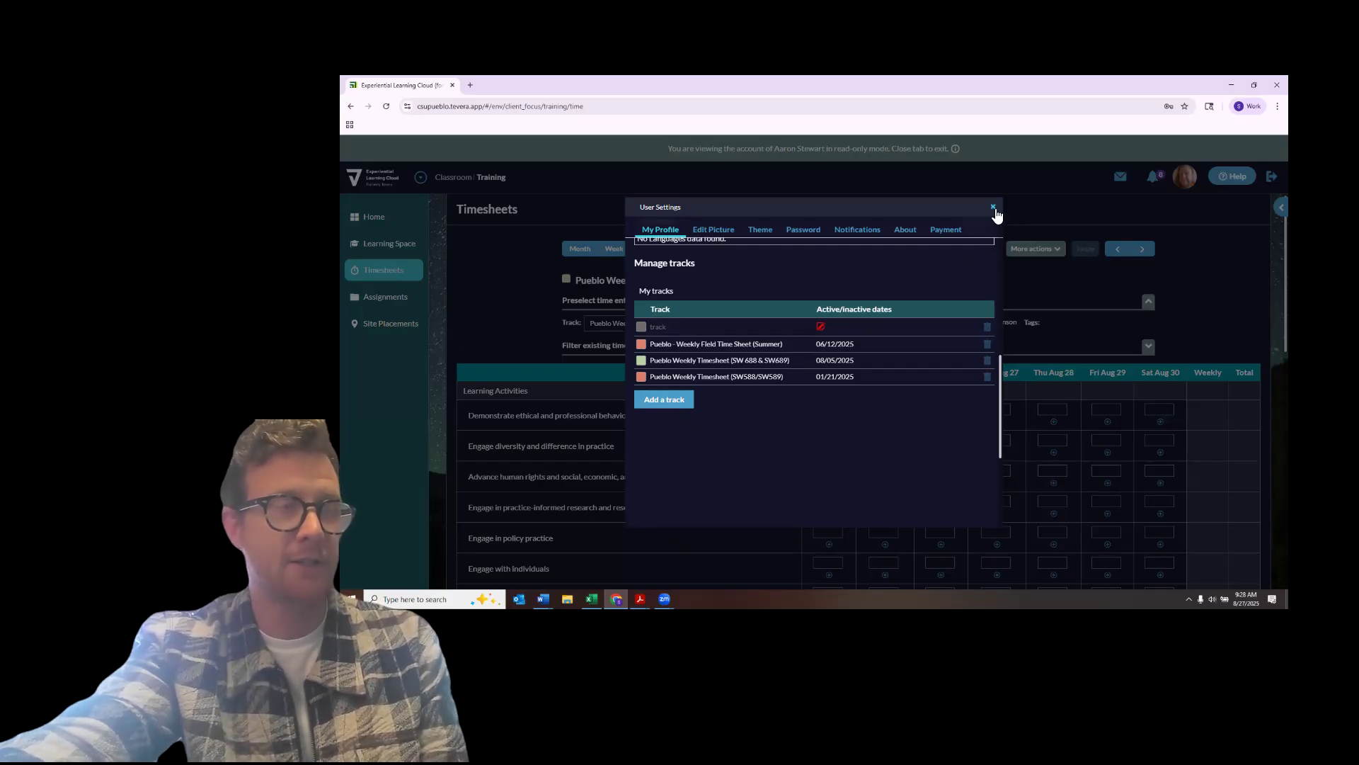
{"action": "left_click", "coordinate": [994, 209]}
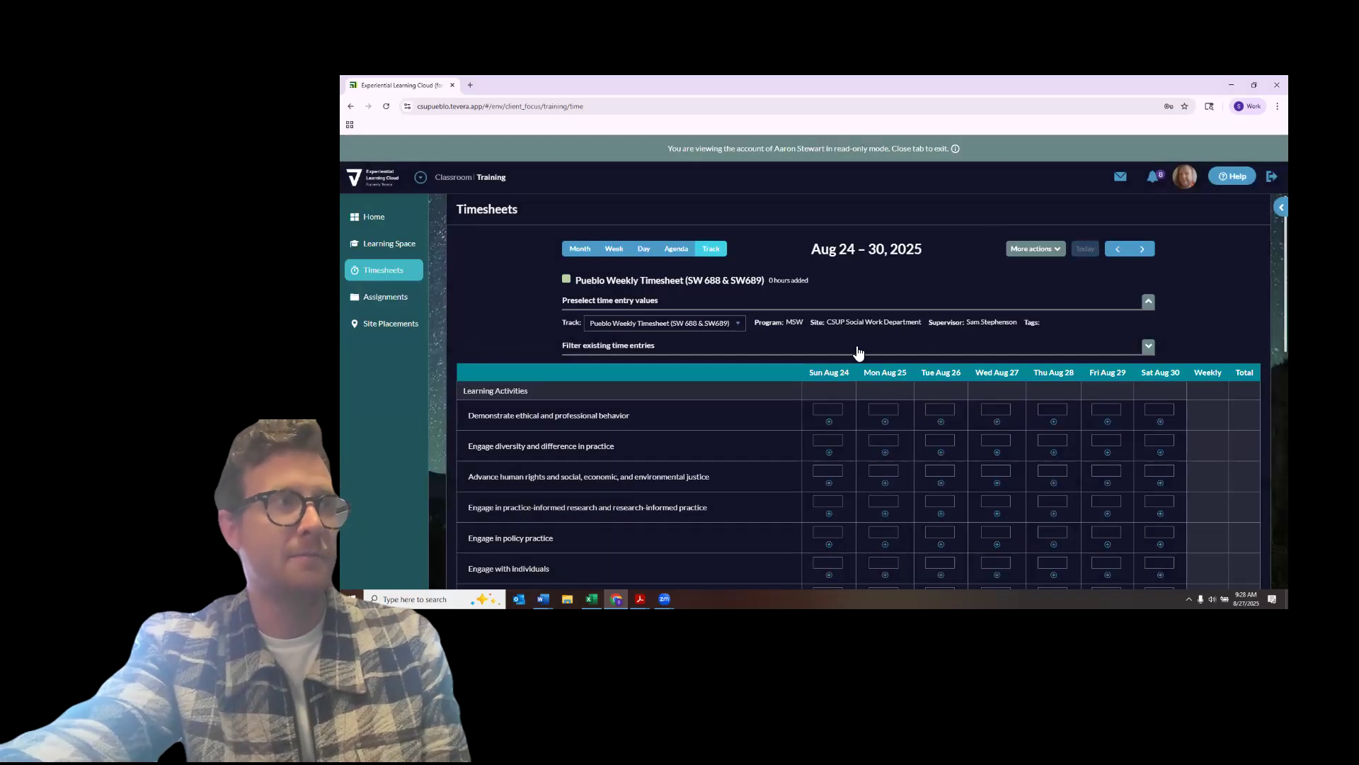
Return to Timesheets from Home and select the track Pueblo Weekly Timesheet (SW 688 & SW689).
{"action": "left_click", "coordinate": [391, 224]}
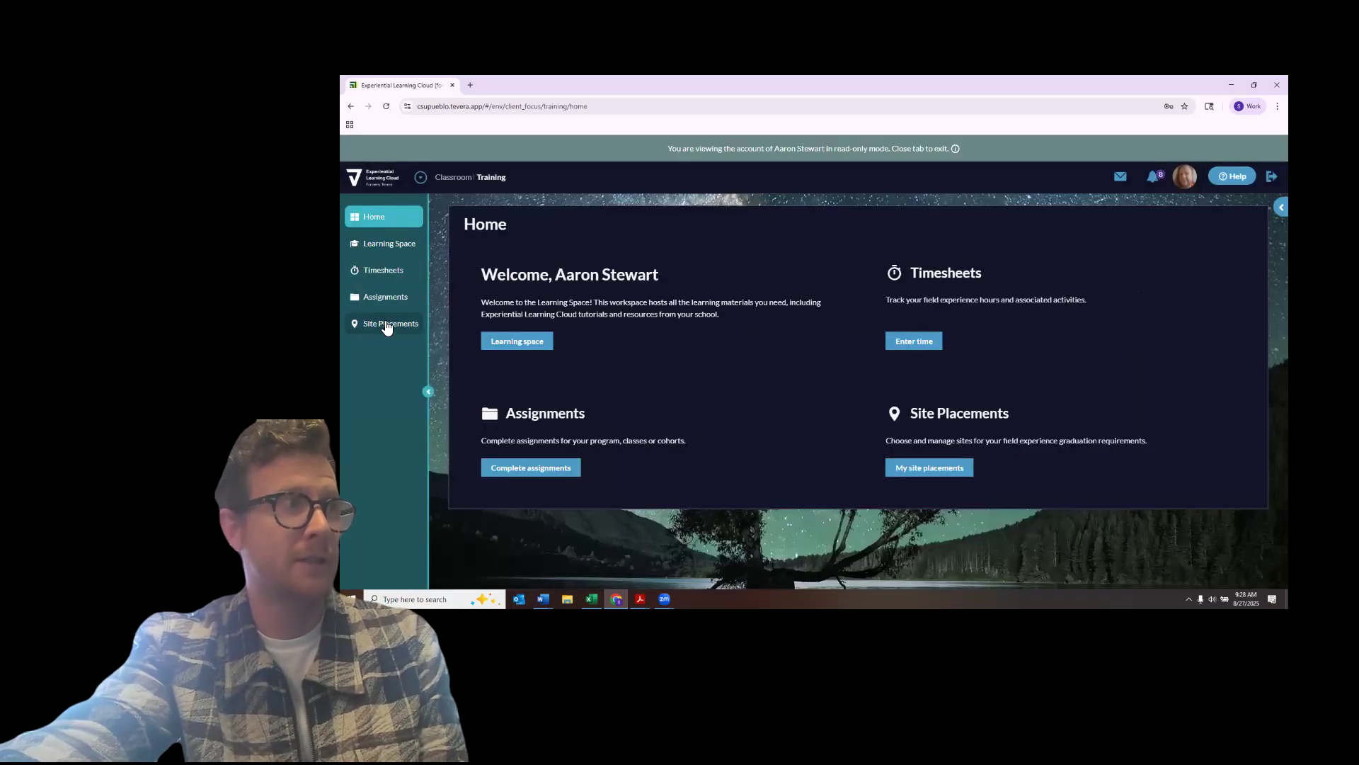
{"action": "left_click", "coordinate": [393, 280]}
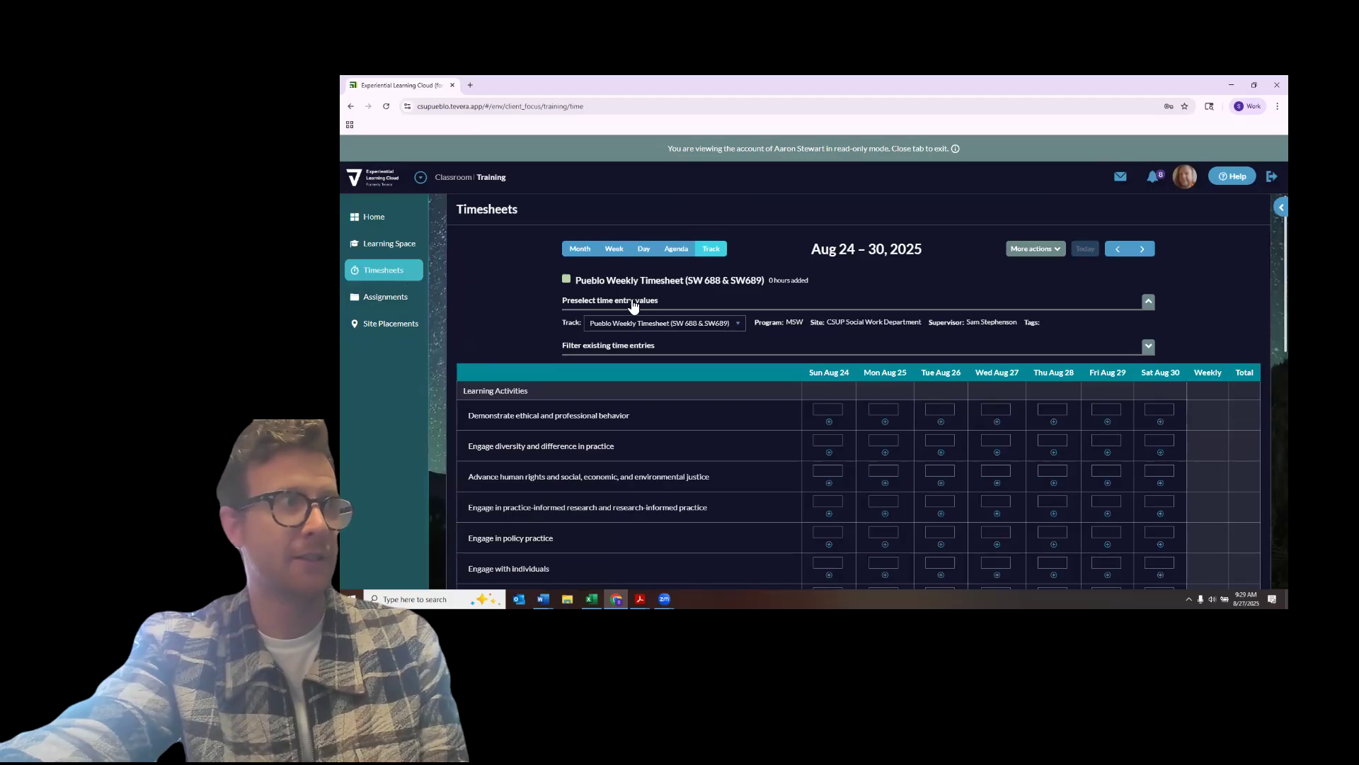
{"action": "left_click", "coordinate": [676, 326]}
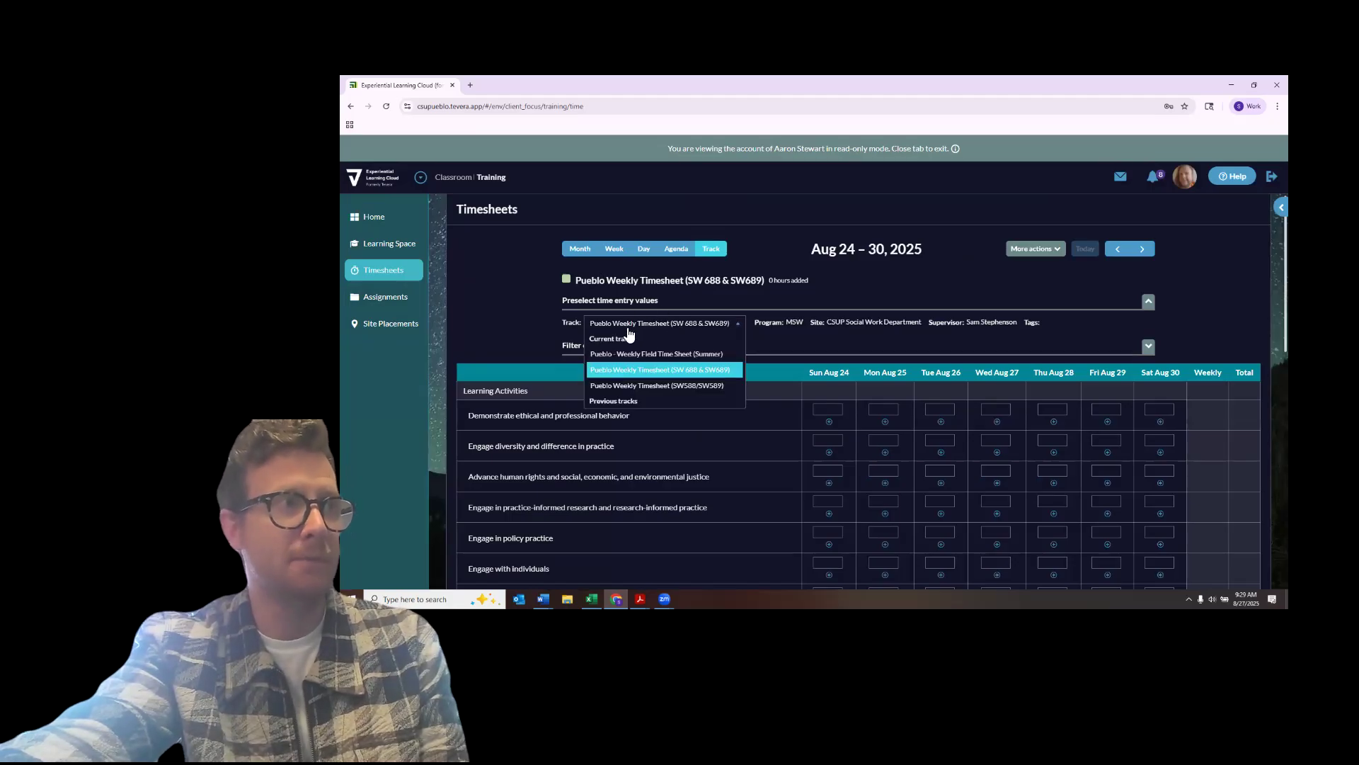
{"action": "left_click", "coordinate": [711, 375]}
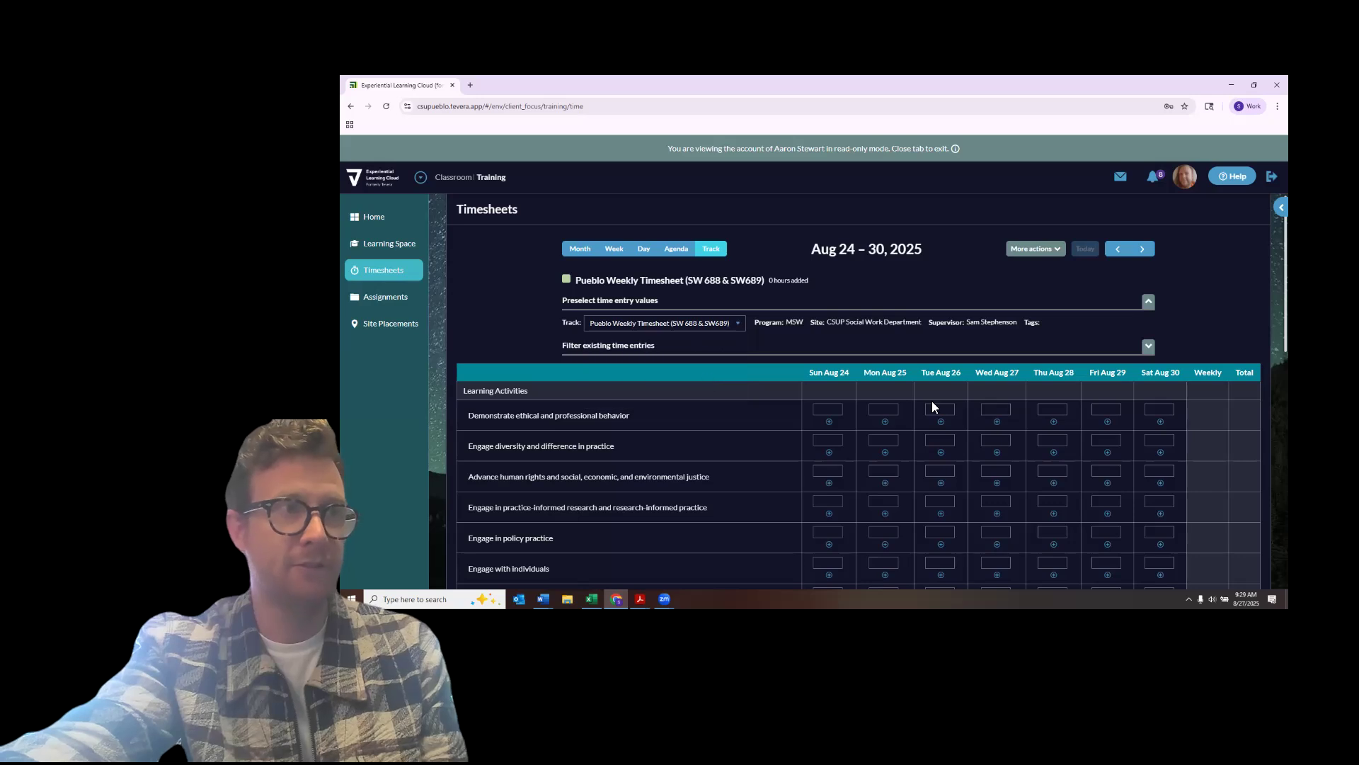
Review the selected track's activity rows, from ethical and professional behavior through Termination activities, Professional Reflections and Supervision.
{"action": "scroll", "coordinate": [932, 400], "scroll_direction": "down", "scroll_amount": 2}
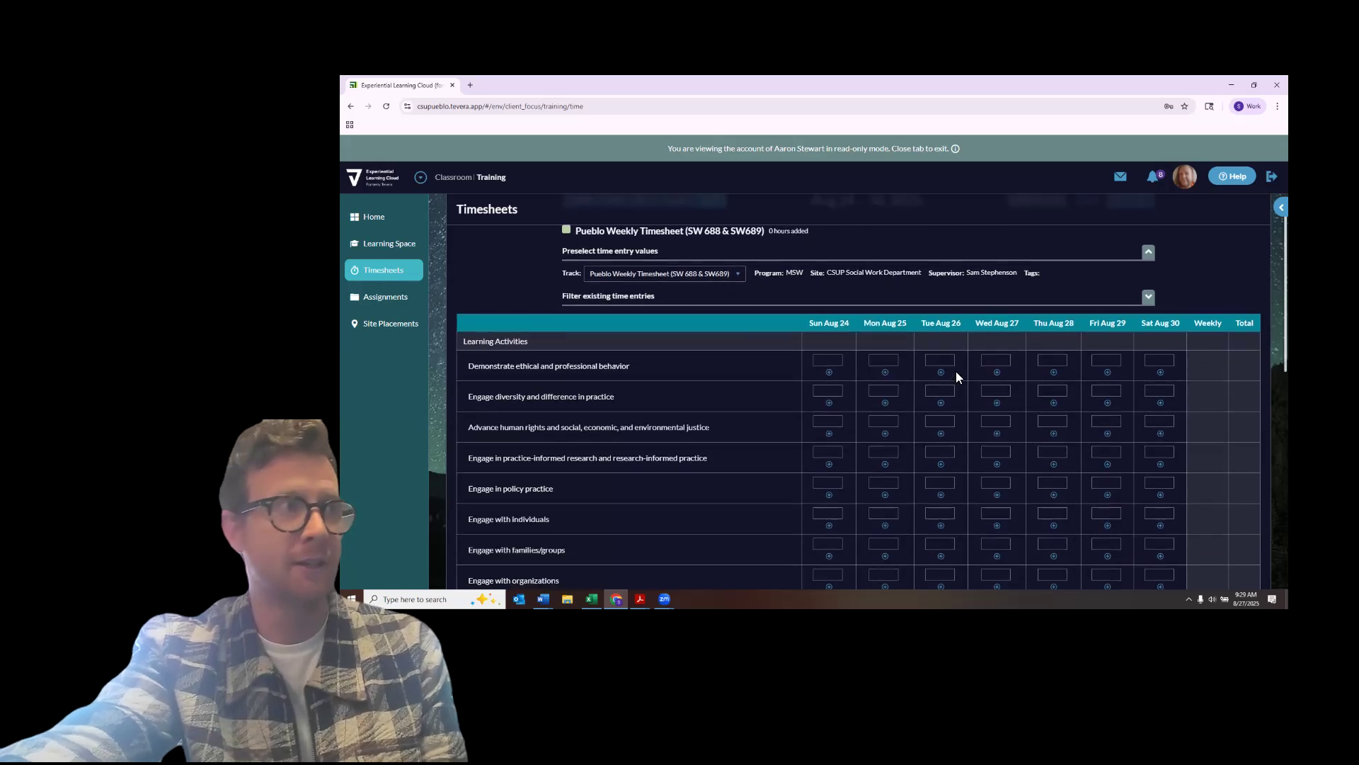
{"action": "scroll", "coordinate": [948, 396], "scroll_direction": "down", "scroll_amount": 1}
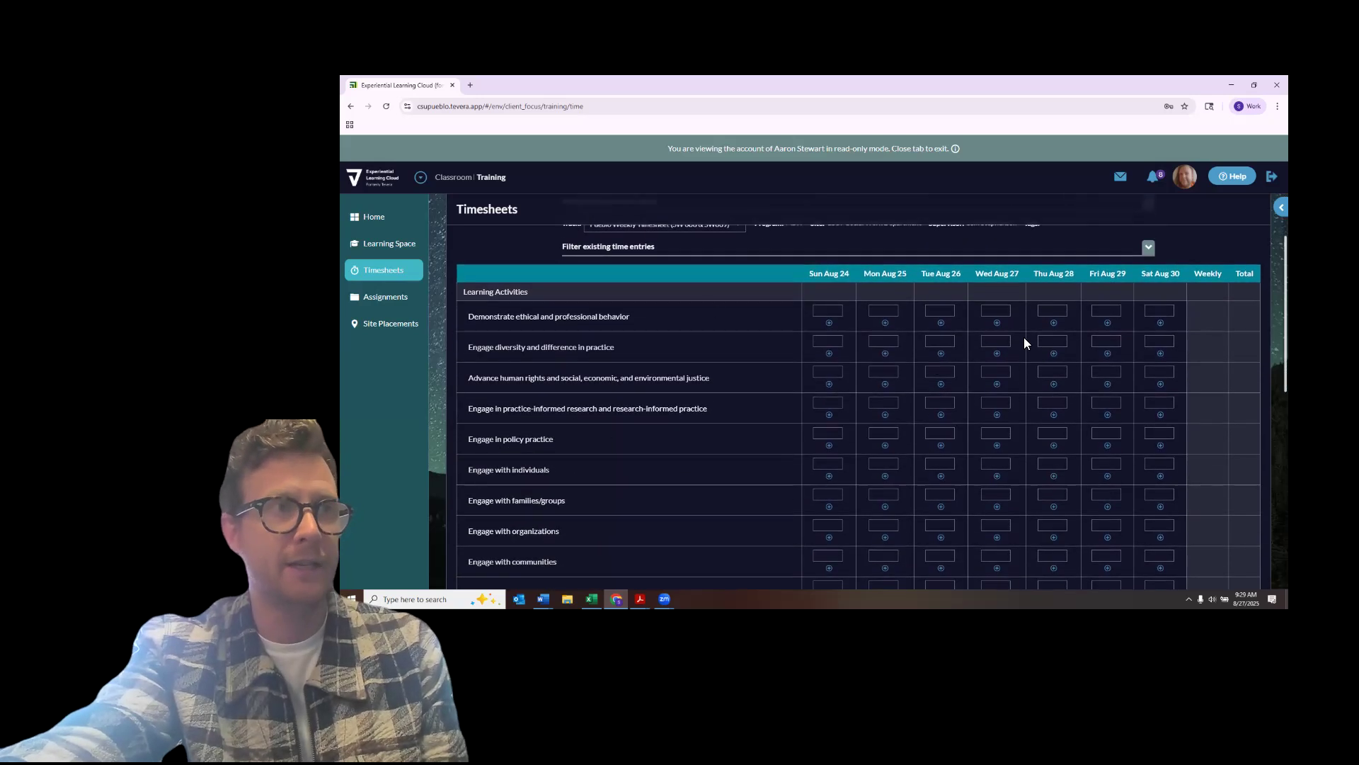
{"action": "scroll", "coordinate": [607, 446], "scroll_direction": "down", "scroll_amount": 5}
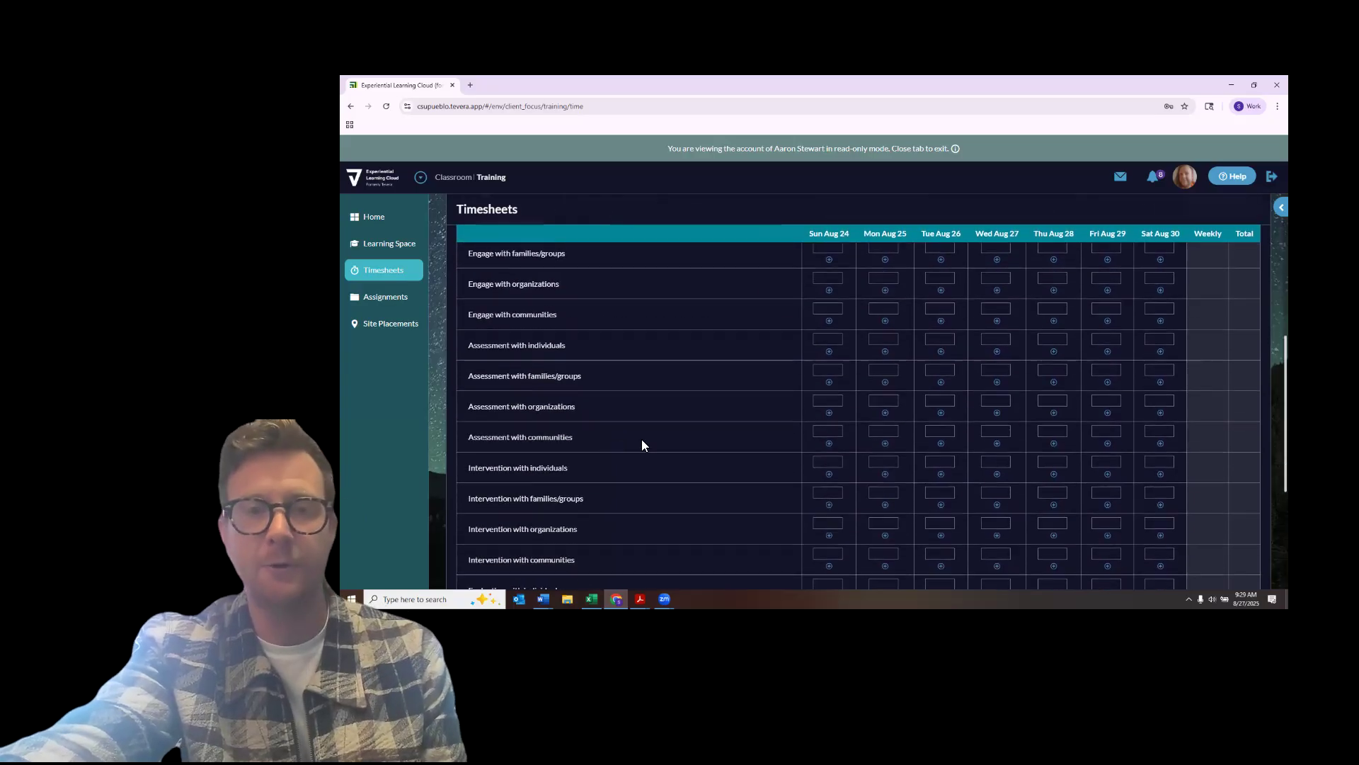
{"action": "scroll", "coordinate": [641, 445], "scroll_direction": "down", "scroll_amount": 1}
{"action": "scroll", "coordinate": [643, 445], "scroll_direction": "down", "scroll_amount": 3}
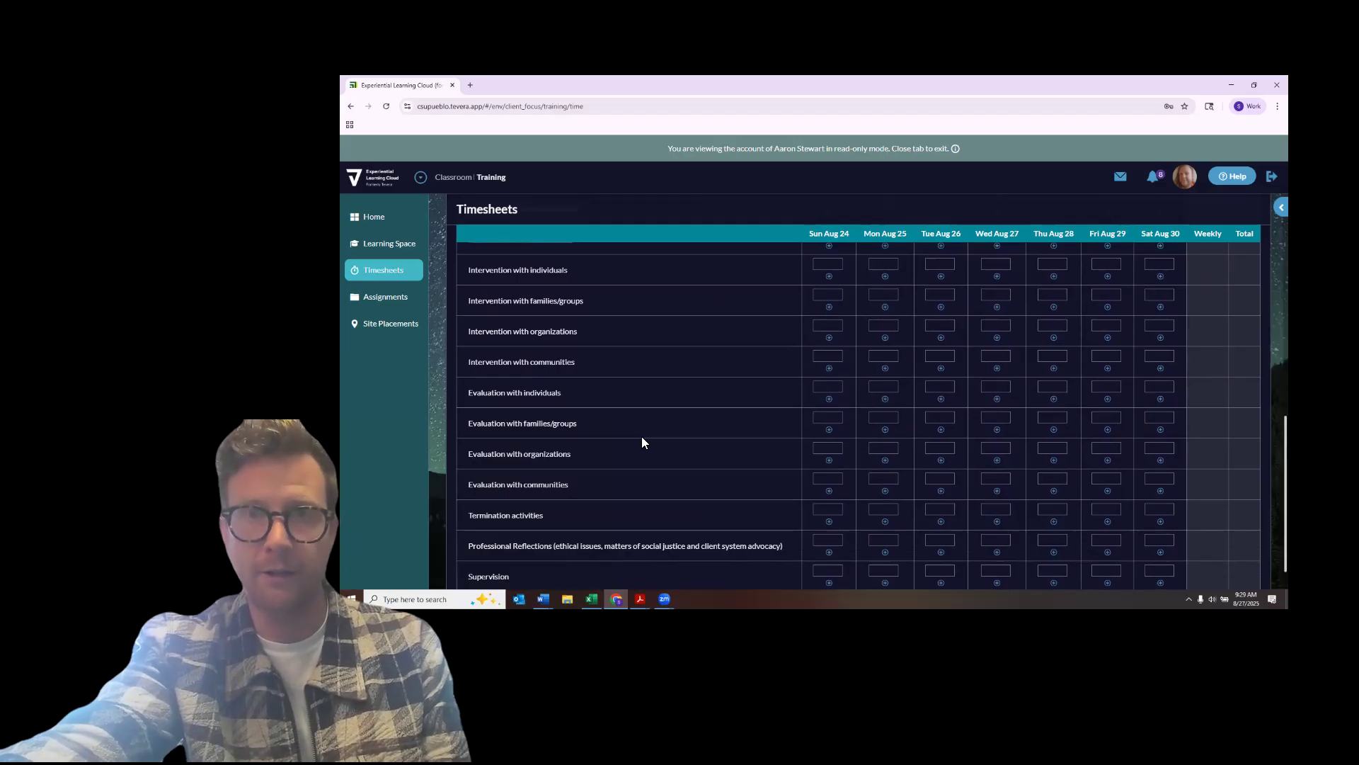
{"action": "scroll", "coordinate": [642, 439], "scroll_direction": "down", "scroll_amount": 1}
{"action": "scroll", "coordinate": [642, 439], "scroll_direction": "up", "scroll_amount": 5}
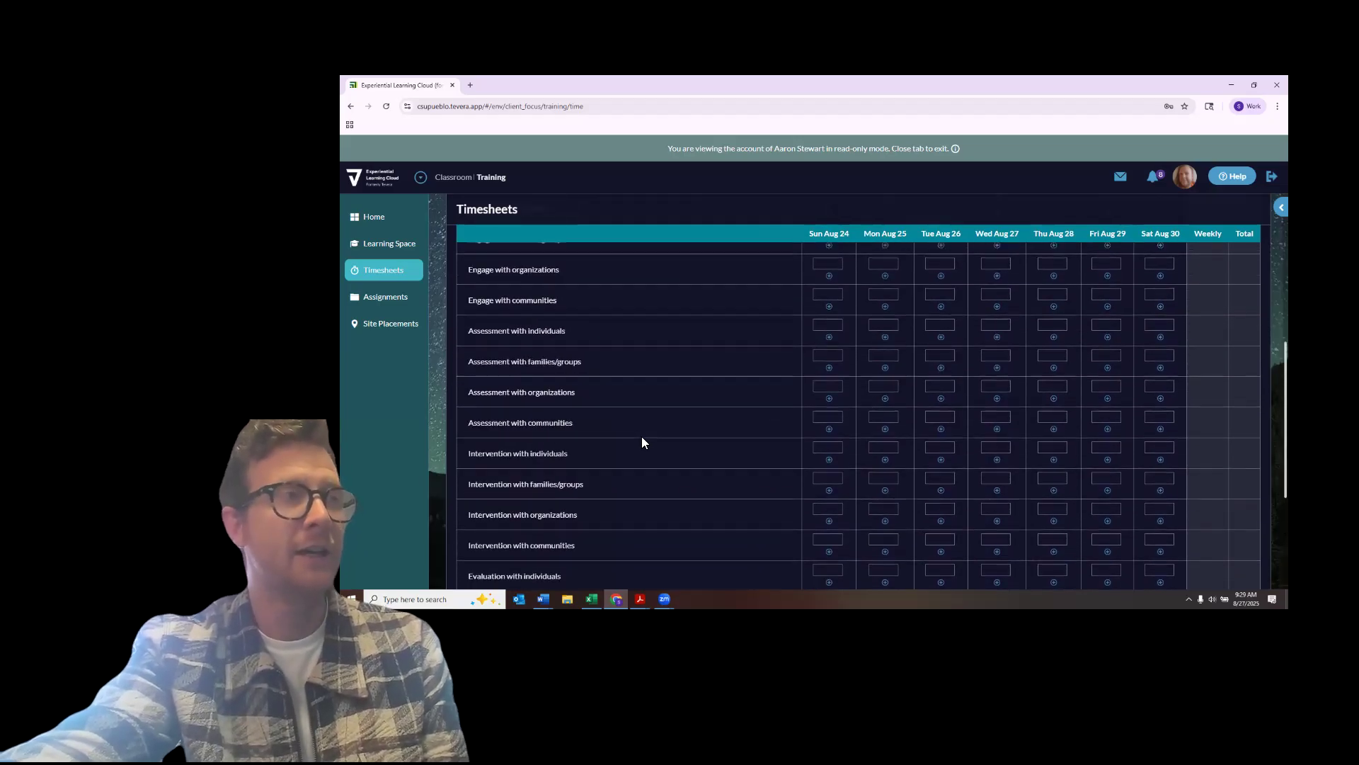
{"action": "scroll", "coordinate": [642, 442], "scroll_direction": "up", "scroll_amount": 1}
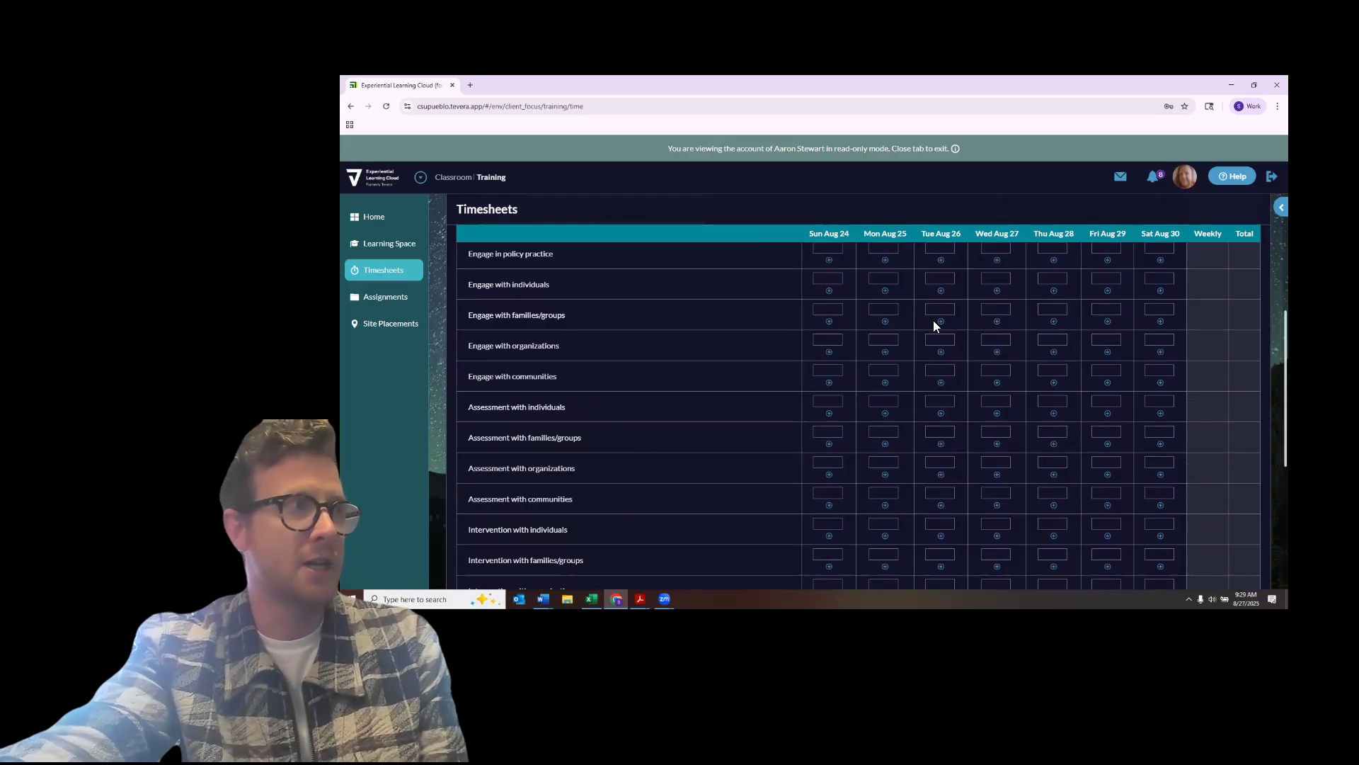
{"action": "scroll", "coordinate": [637, 332], "scroll_direction": "up", "scroll_amount": 2}
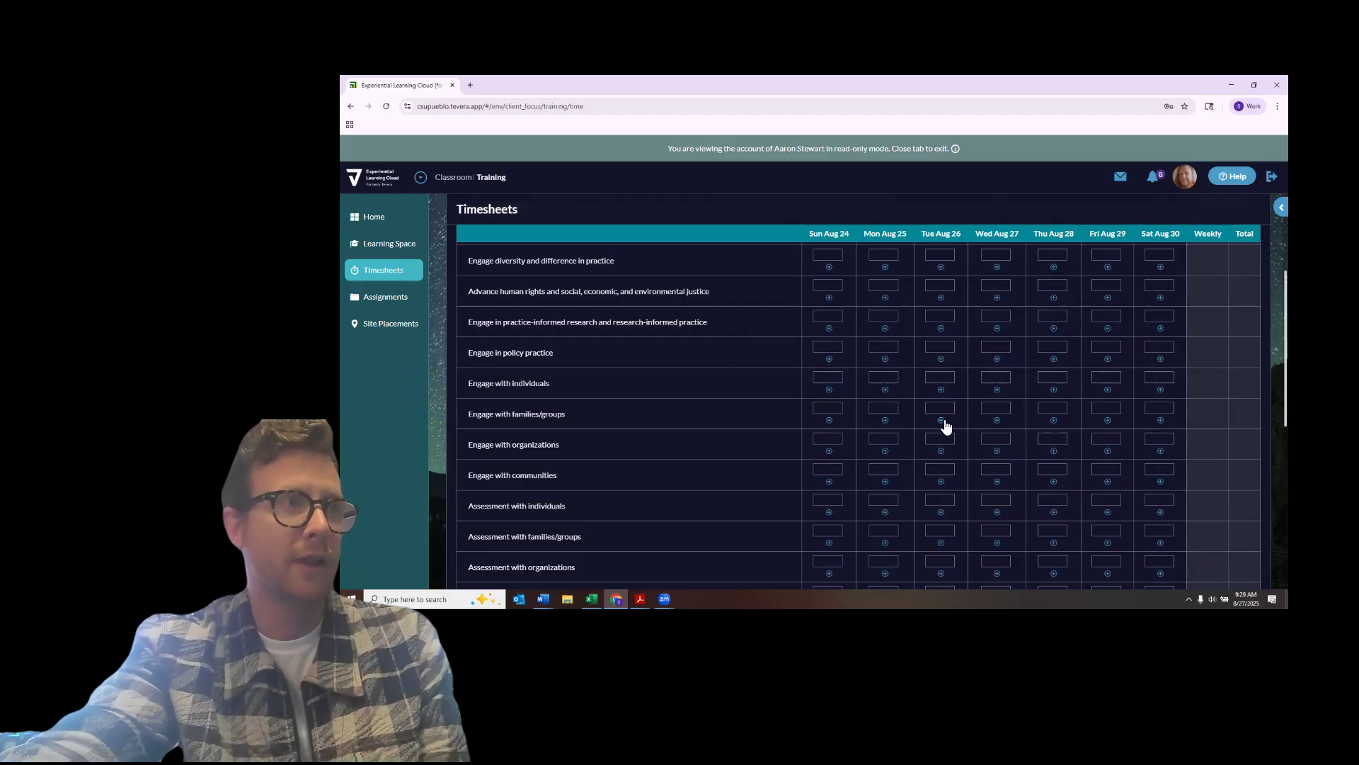
Try to enter the time in a detailed time entry for Engage with families/groups on Wed Aug 27.
{"action": "left_click", "coordinate": [996, 421]}
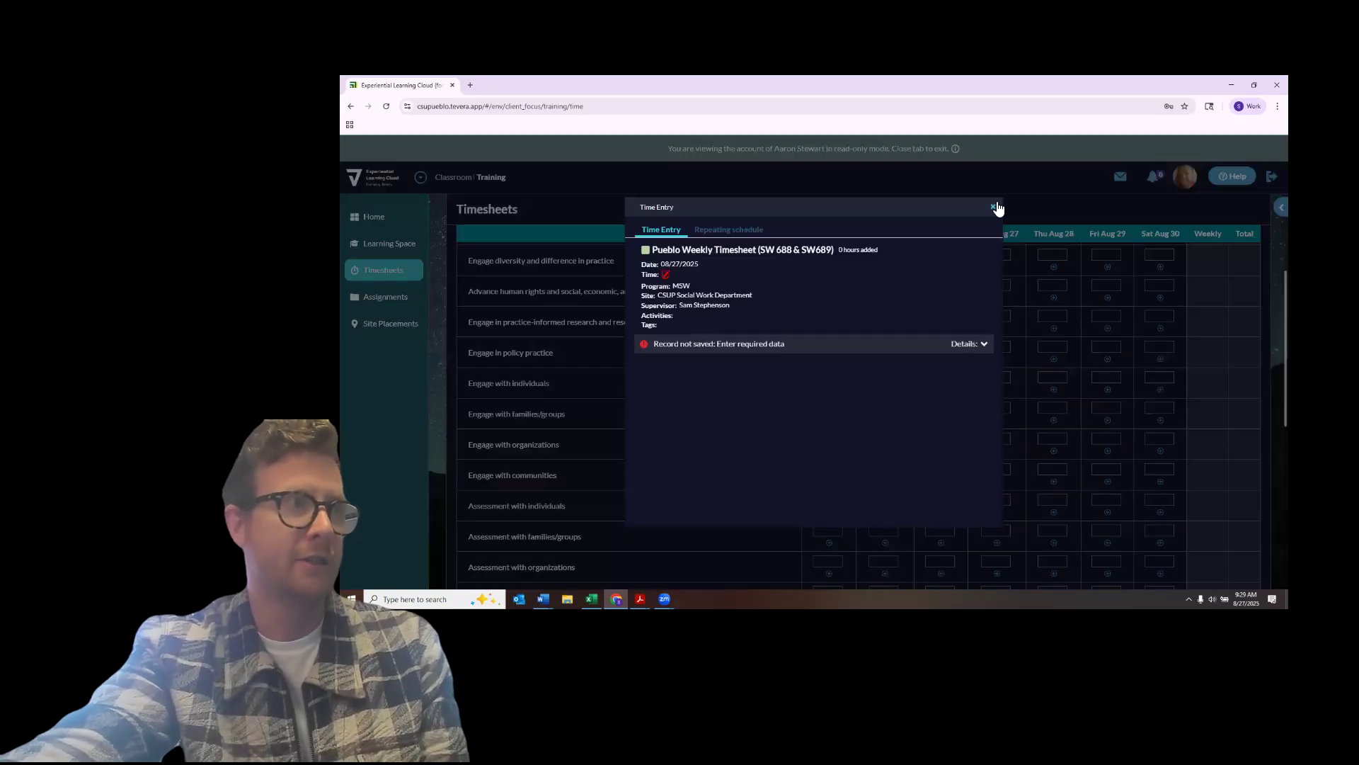
{"action": "left_click", "coordinate": [666, 274]}
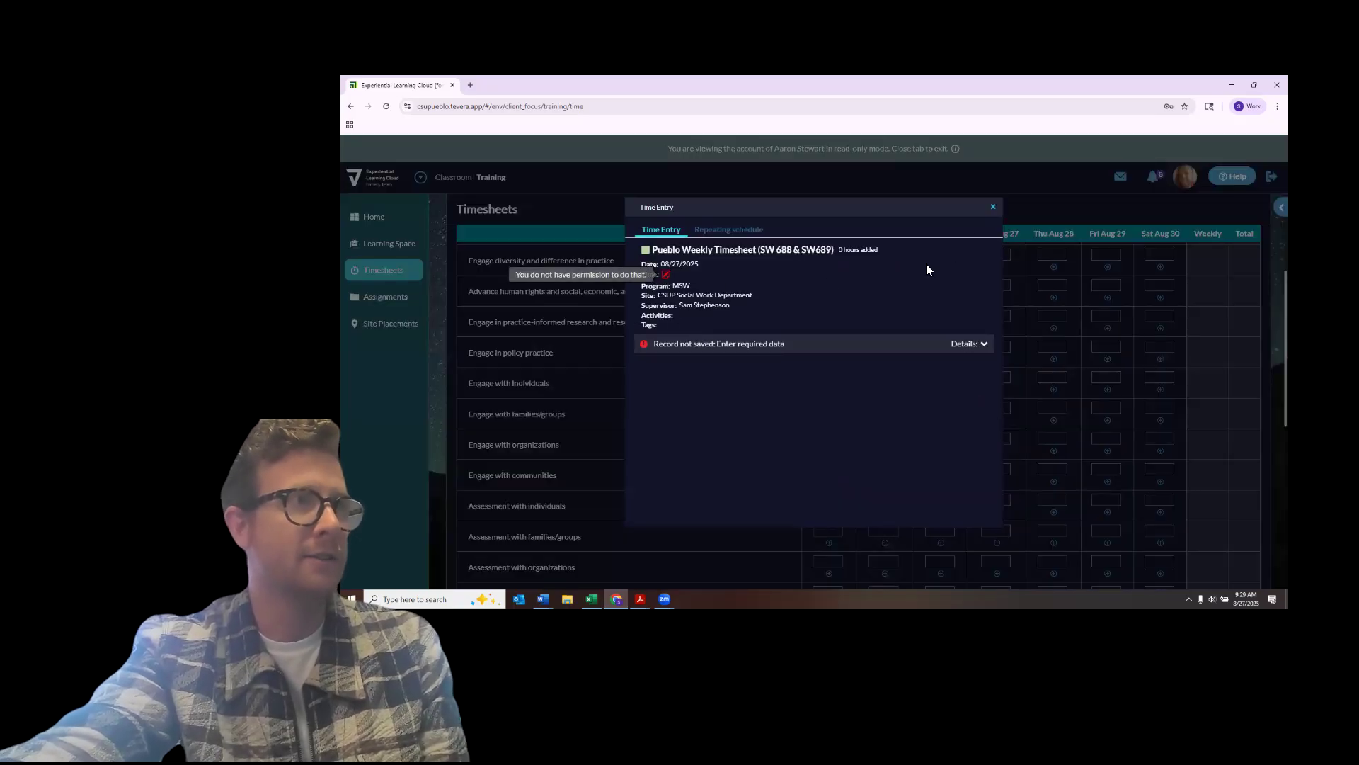
{"action": "left_click", "coordinate": [994, 208]}
Try entering 2 hours for Engage with individuals on Wed Aug 27 directly in the timesheet, and clear the field.
{"action": "left_click", "coordinate": [996, 383]}
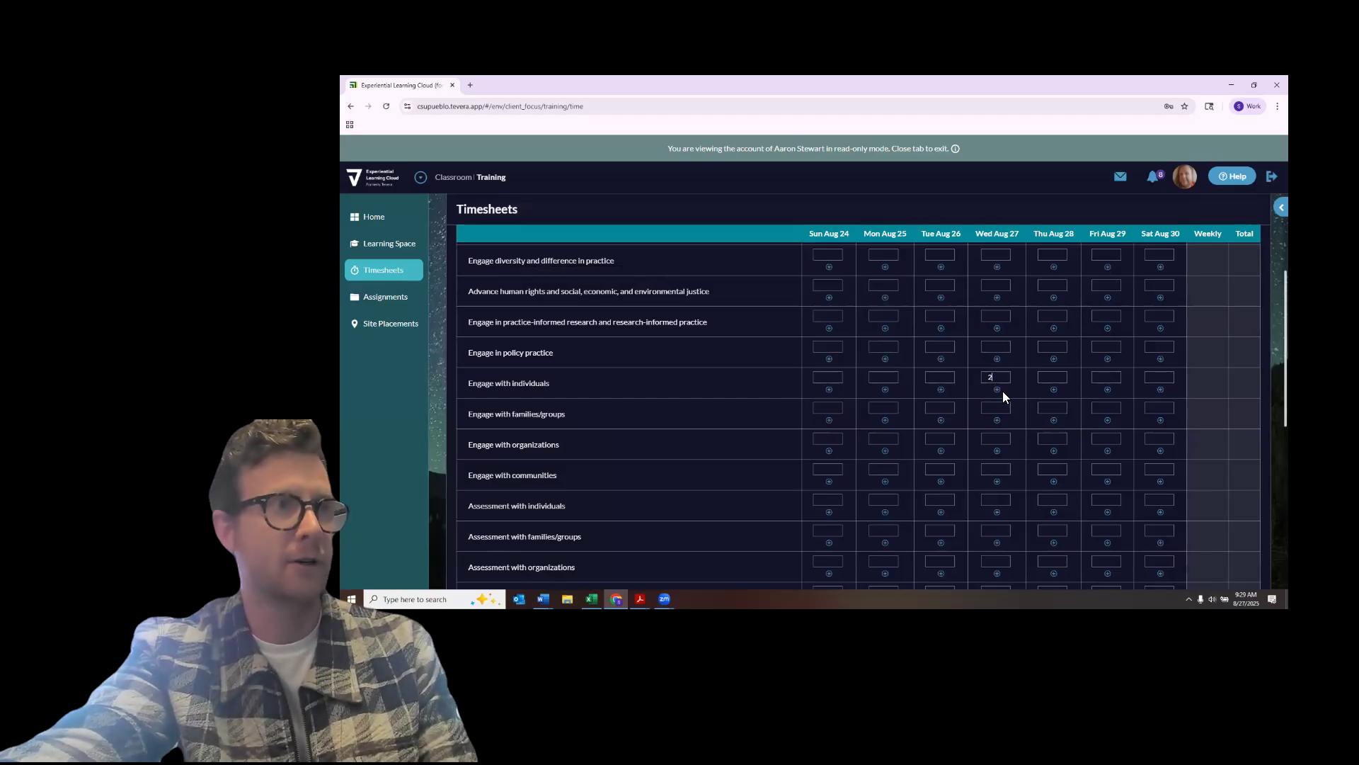
{"action": "type", "text": "2"}
{"action": "key", "text": "BackSpace"}
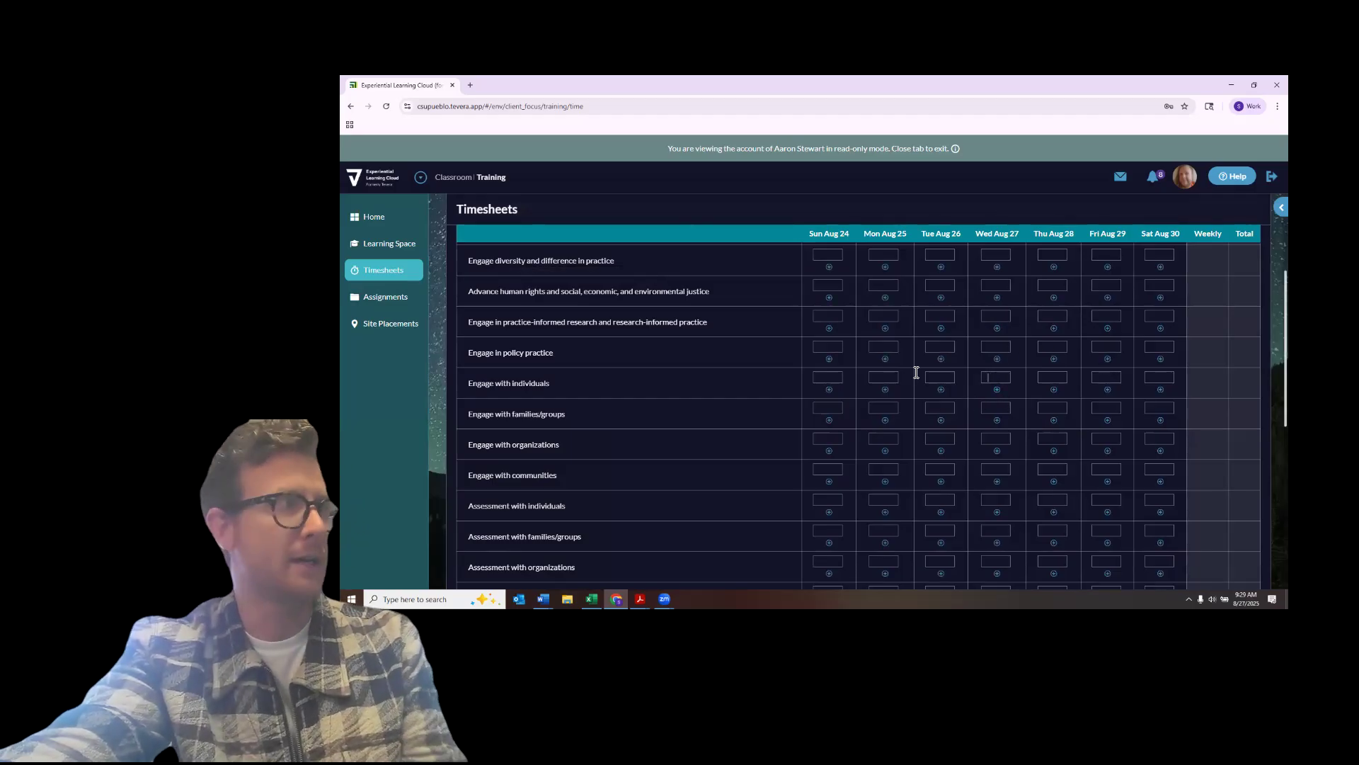
In the Week 3: September 8-14 assignment report, set the date range to 08/24/2025 - 08/29/2025 and the track to Pueblo Weekly Timesheet (SW 688 & SW689).
{"action": "left_click", "coordinate": [374, 299]}
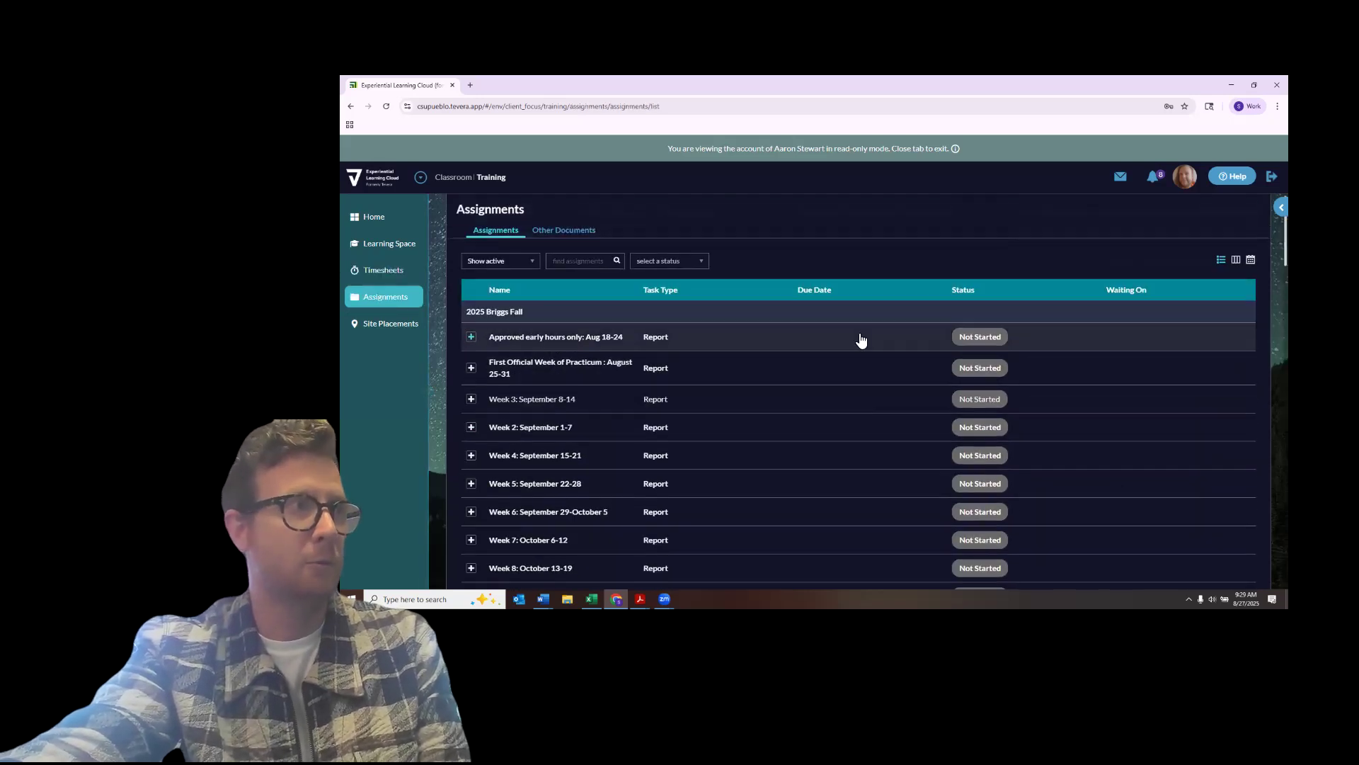
{"action": "left_click", "coordinate": [985, 407]}
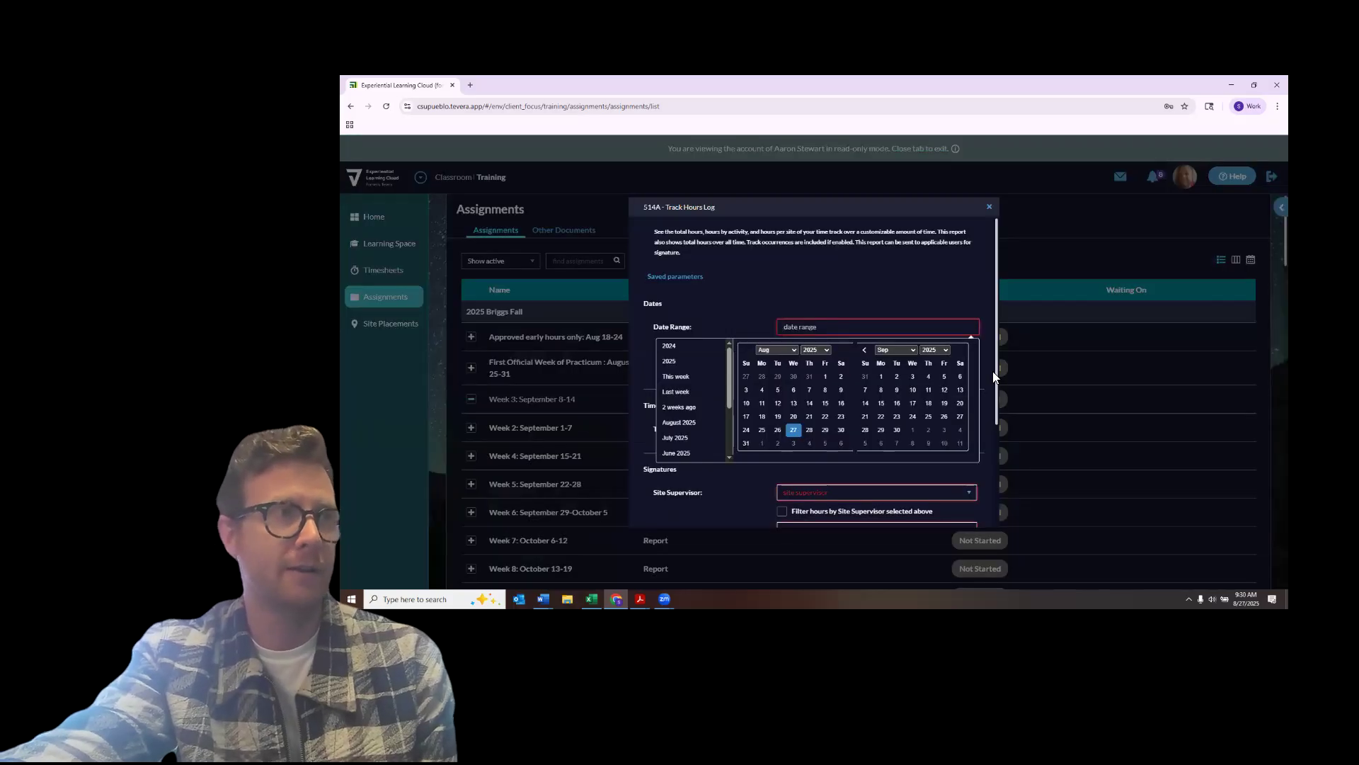
{"action": "left_click", "coordinate": [747, 430]}
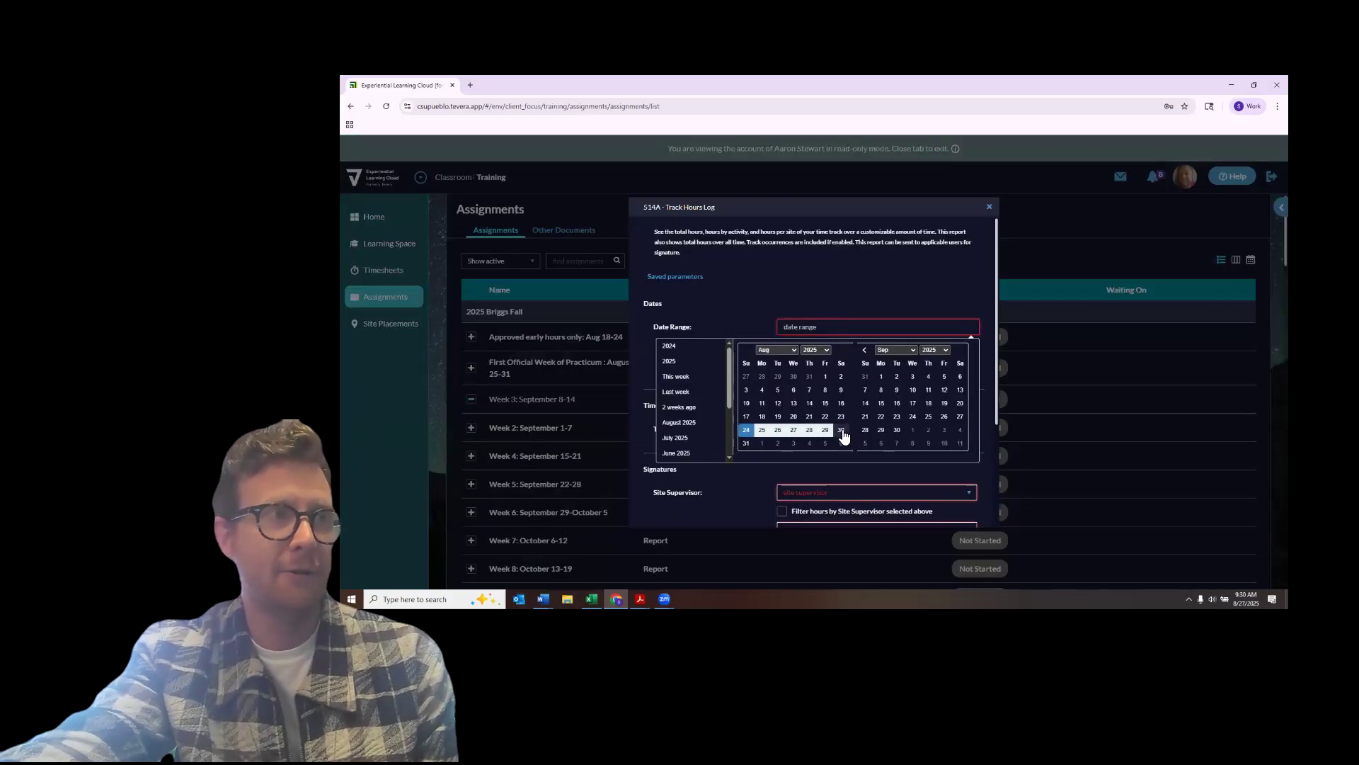
{"action": "left_click", "coordinate": [827, 432]}
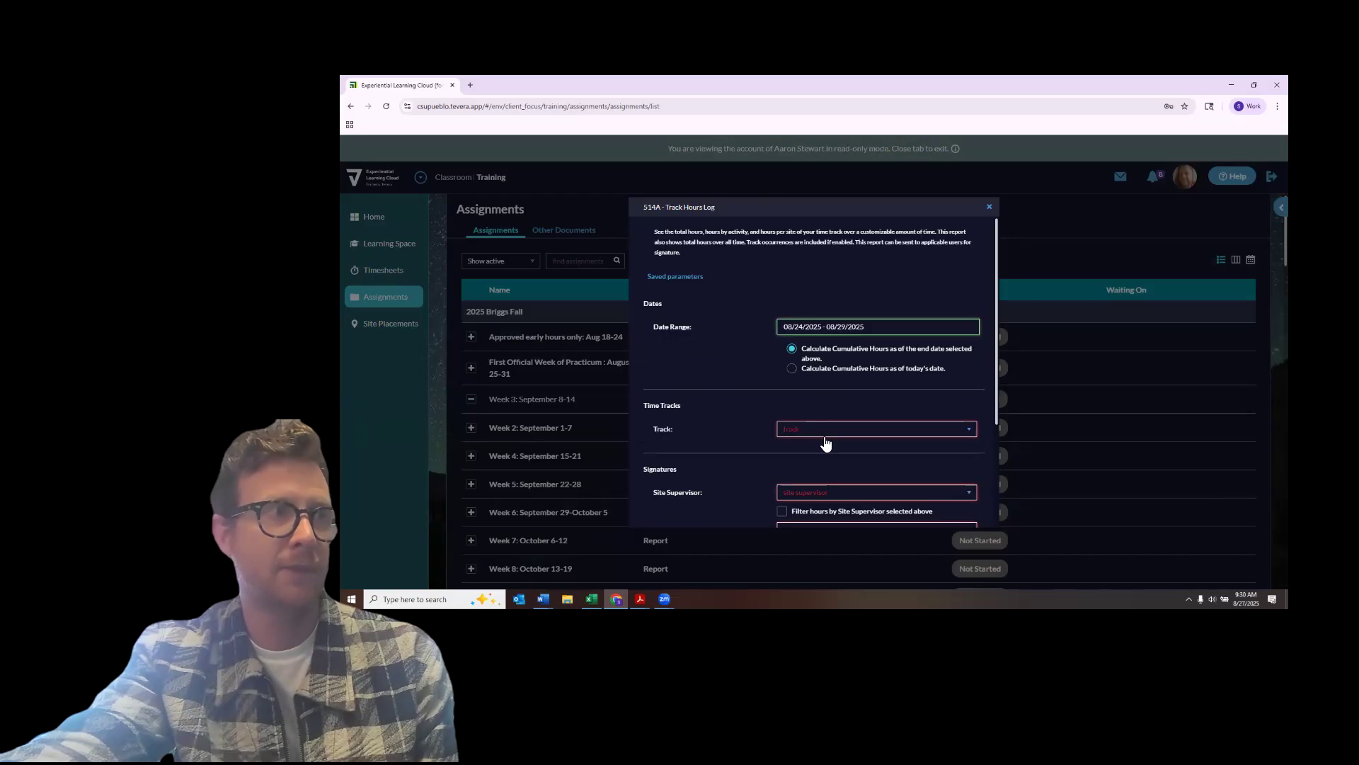
{"action": "left_click", "coordinate": [826, 434]}
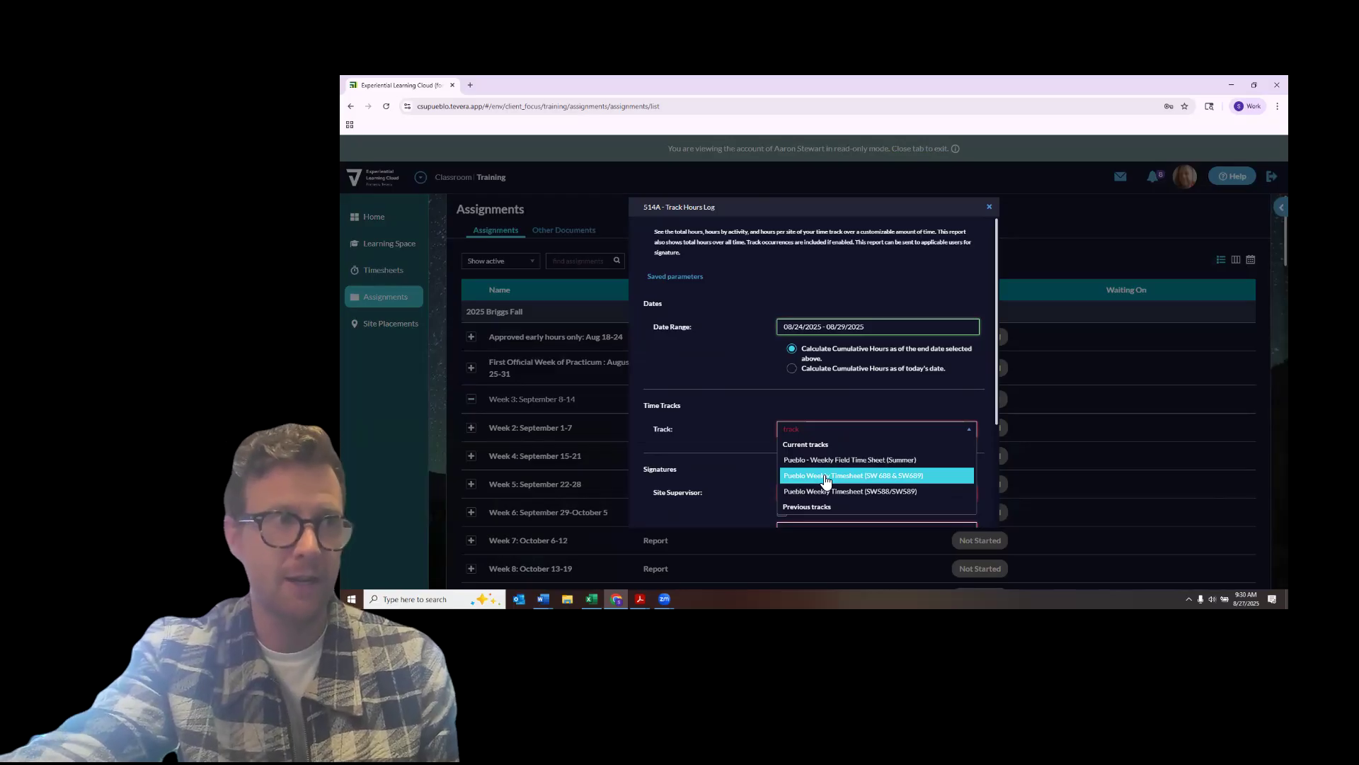
{"action": "left_click", "coordinate": [825, 480]}
Choose the site supervisor for signature and replace the first program faculty/staff selection with the correct faculty member.
{"action": "scroll", "coordinate": [739, 461], "scroll_direction": "down", "scroll_amount": 1}
{"action": "left_click", "coordinate": [795, 446]}
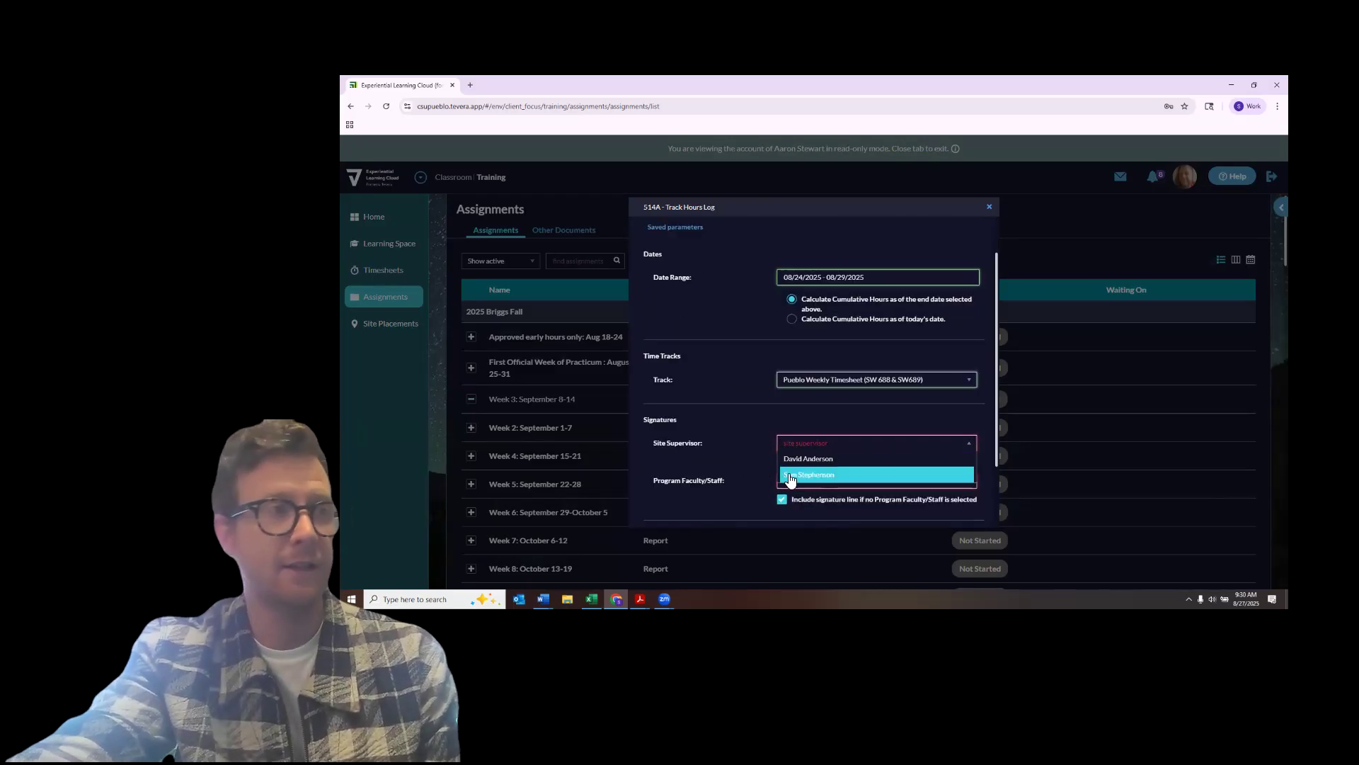
{"action": "left_click", "coordinate": [791, 480]}
{"action": "left_click", "coordinate": [703, 480]}
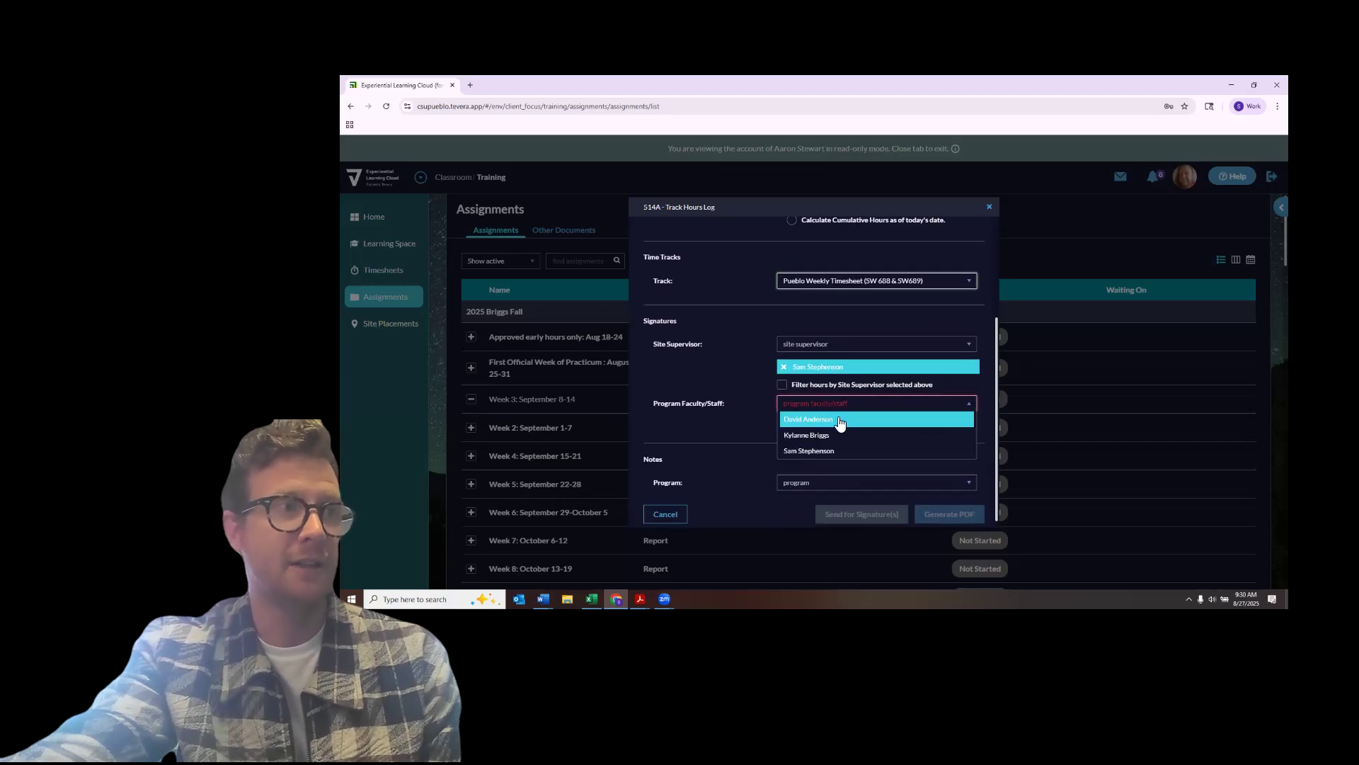
{"action": "left_click", "coordinate": [836, 421]}
{"action": "scroll", "coordinate": [728, 446], "scroll_direction": "down", "scroll_amount": 1}
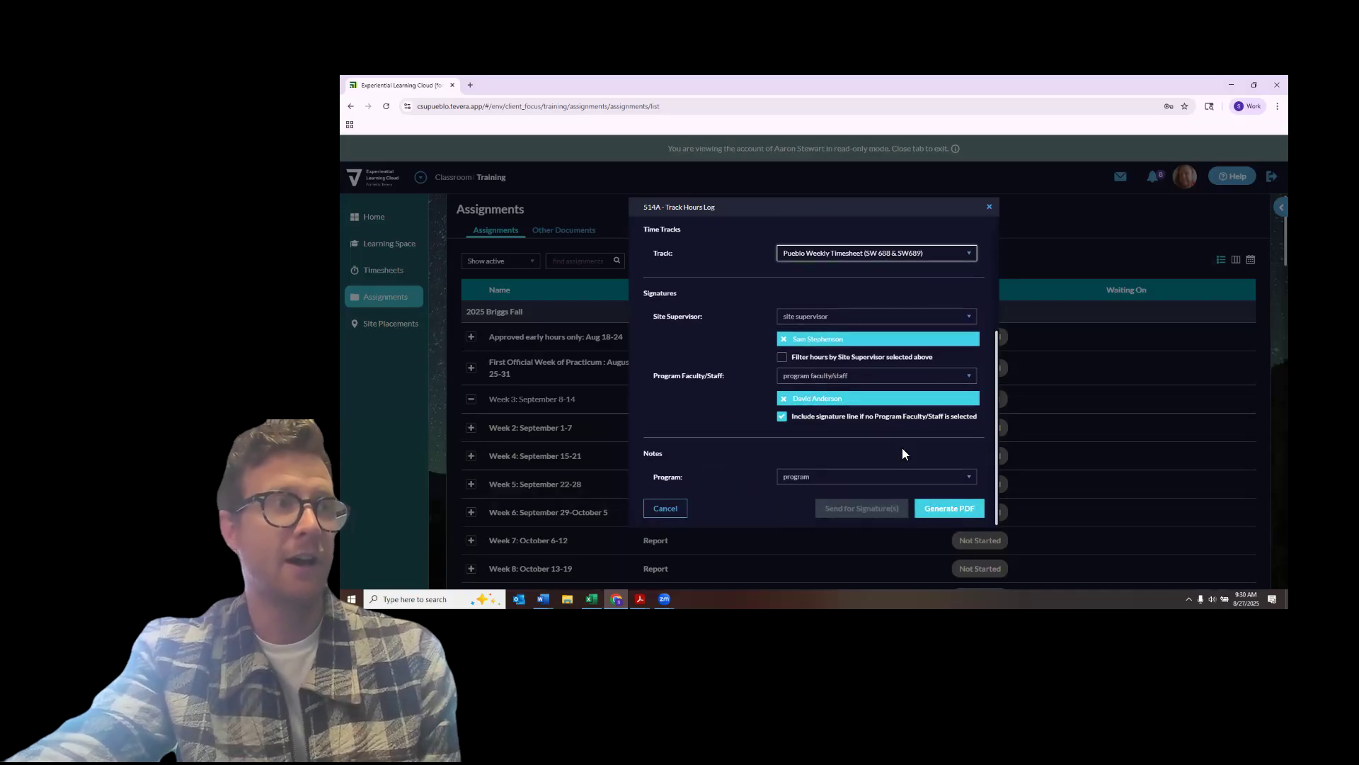
{"action": "left_click", "coordinate": [860, 376]}
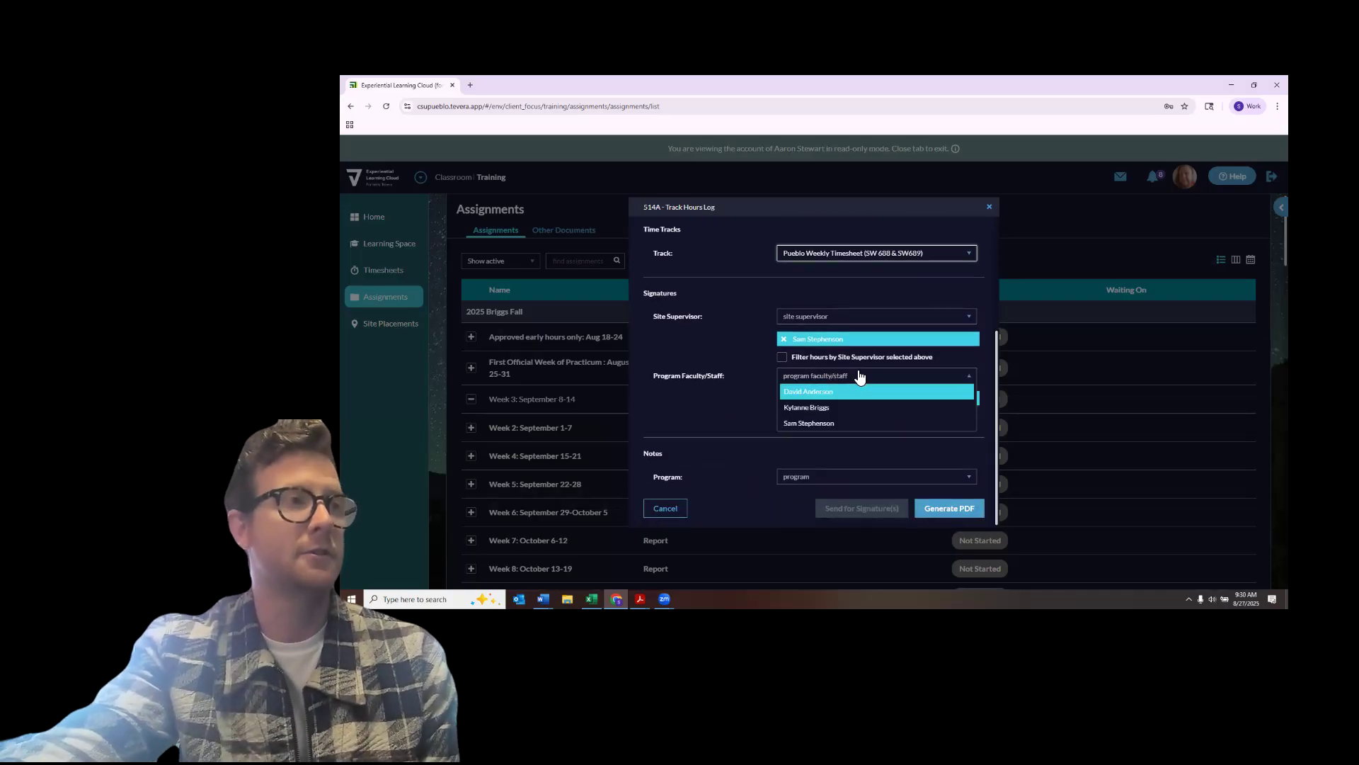
{"action": "left_click", "coordinate": [846, 408]}
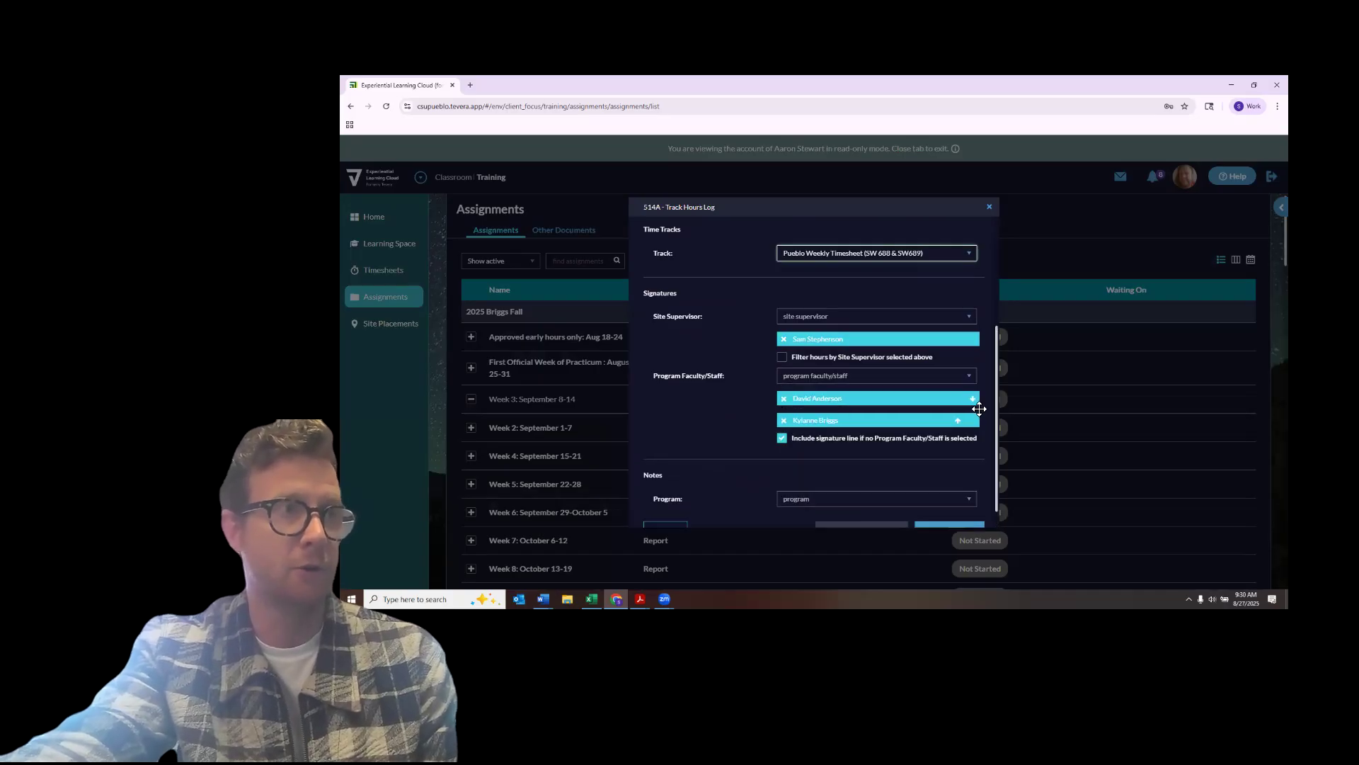
{"action": "left_click", "coordinate": [784, 398]}
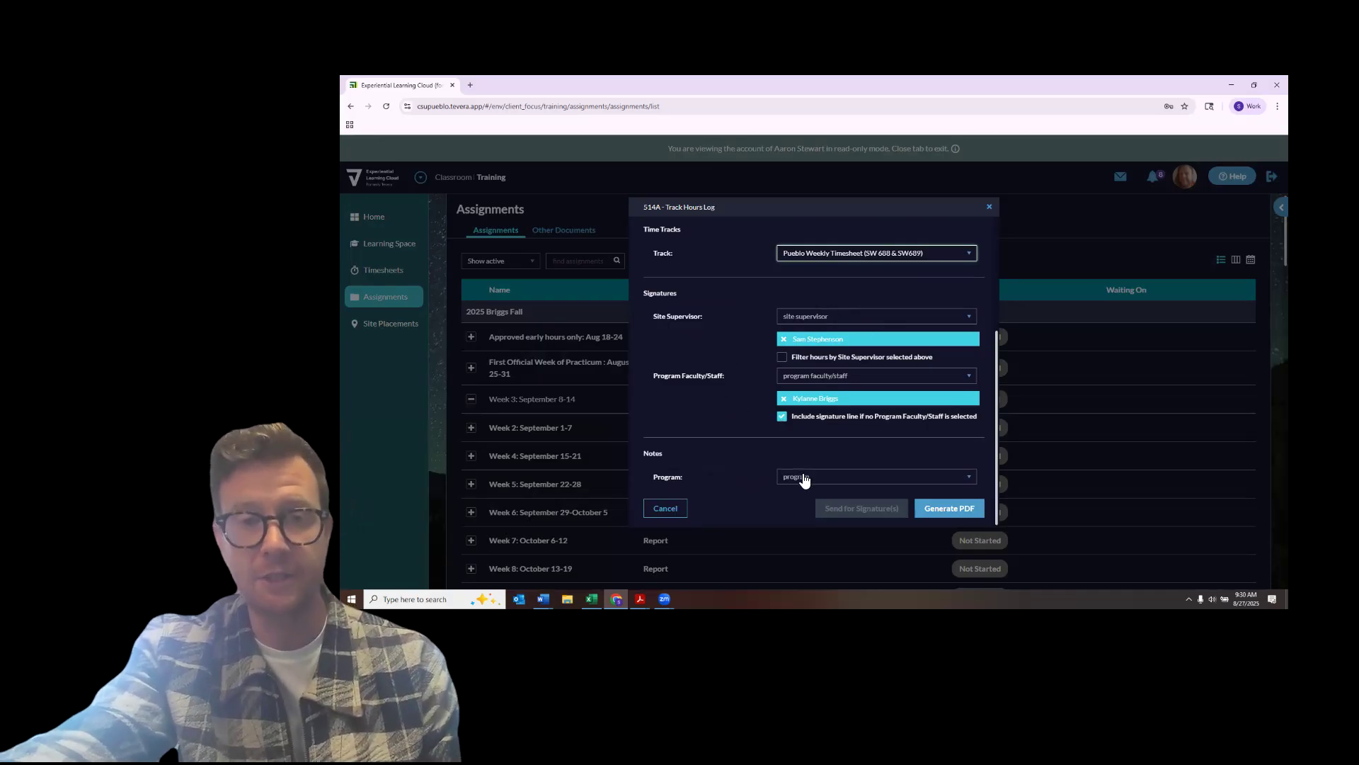
Set the report's program to MSW and close the Track Hours Log without sending it for signature.
{"action": "left_click", "coordinate": [773, 478]}
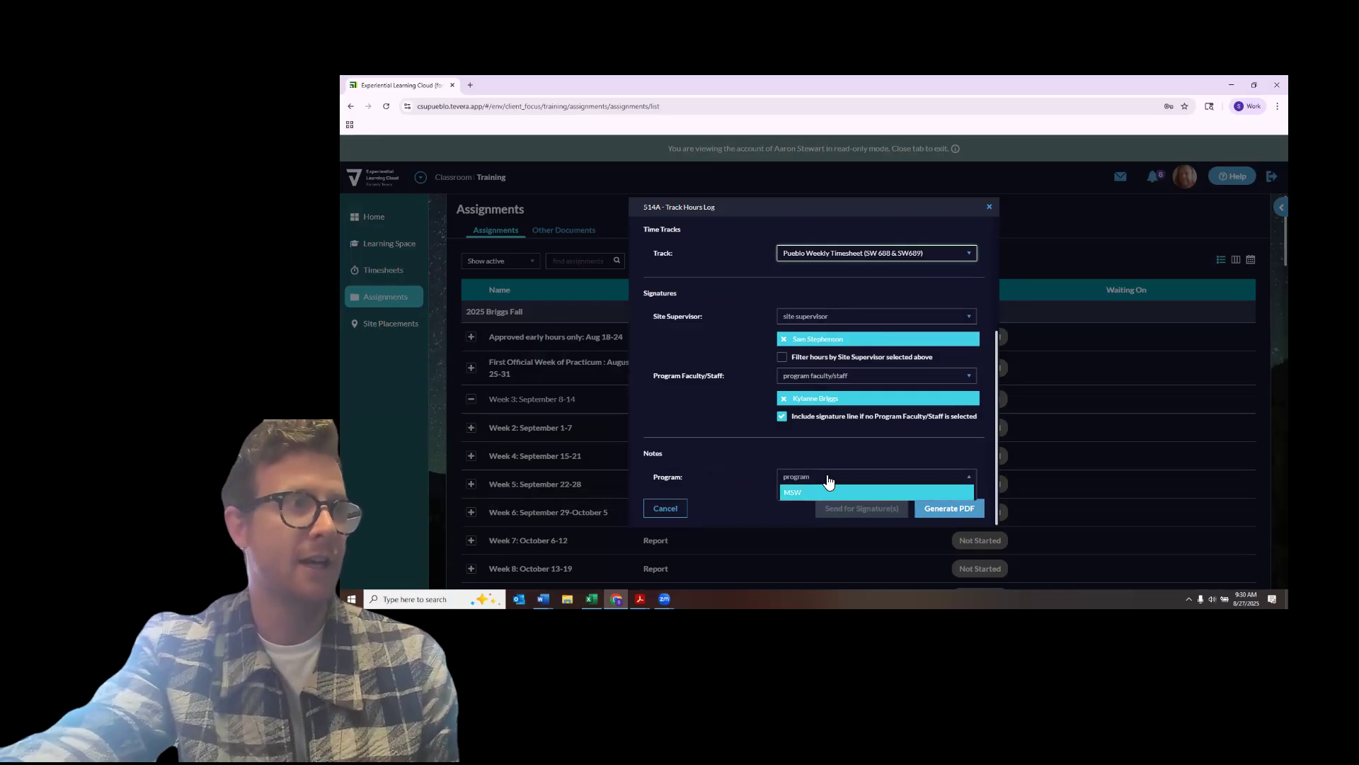
{"action": "left_click", "coordinate": [814, 487]}
{"action": "left_click", "coordinate": [814, 487]}
{"action": "left_click", "coordinate": [875, 493]}
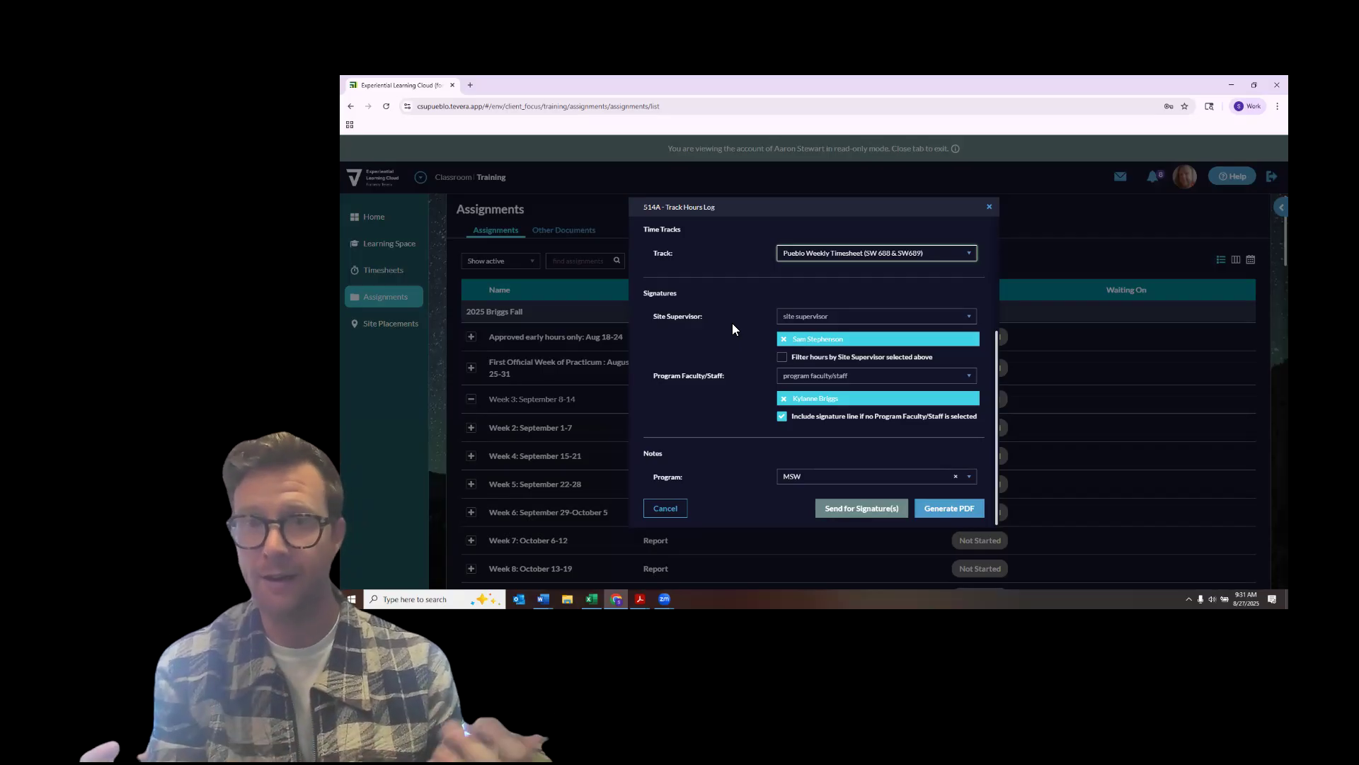
{"action": "left_click", "coordinate": [989, 206]}
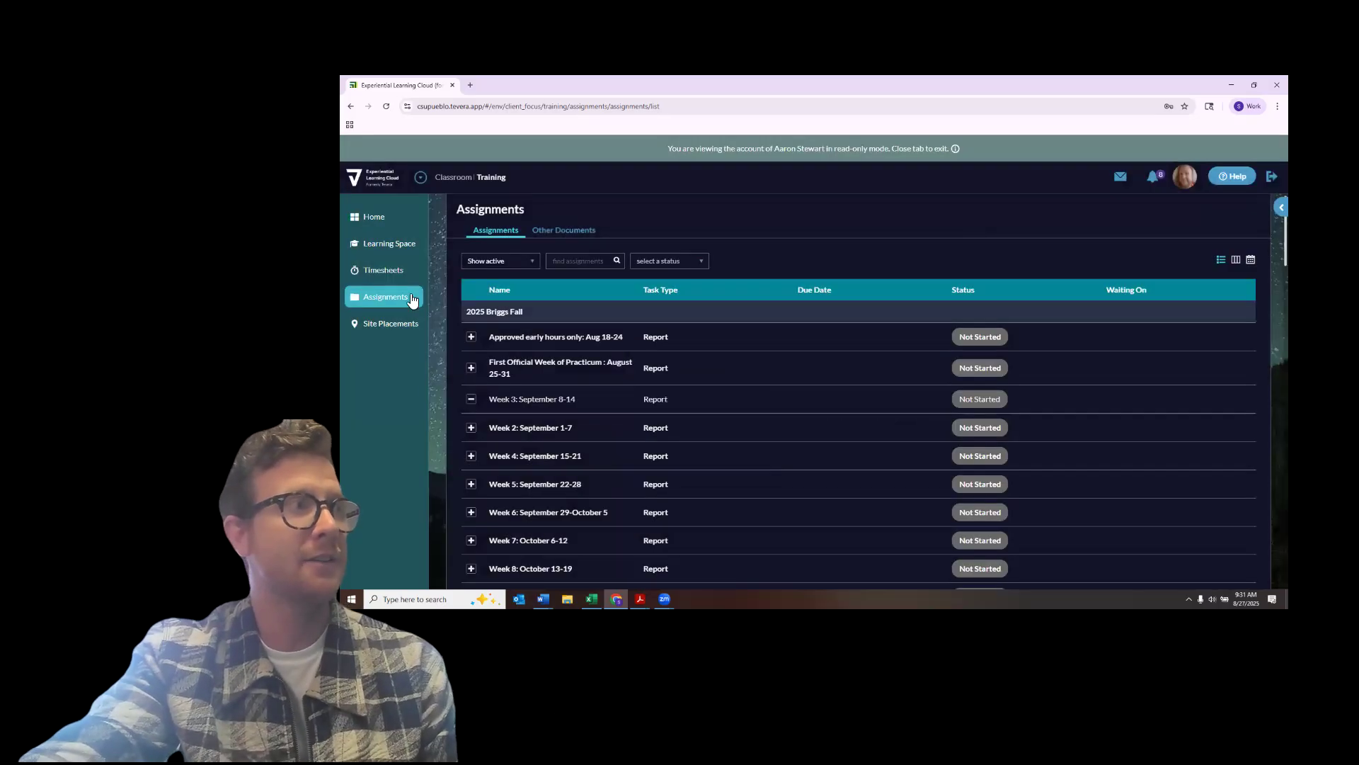
Visit Learning Space and Timesheets, and review the fall assignments from the weekly reports through the forms.
{"action": "left_click", "coordinate": [392, 255]}
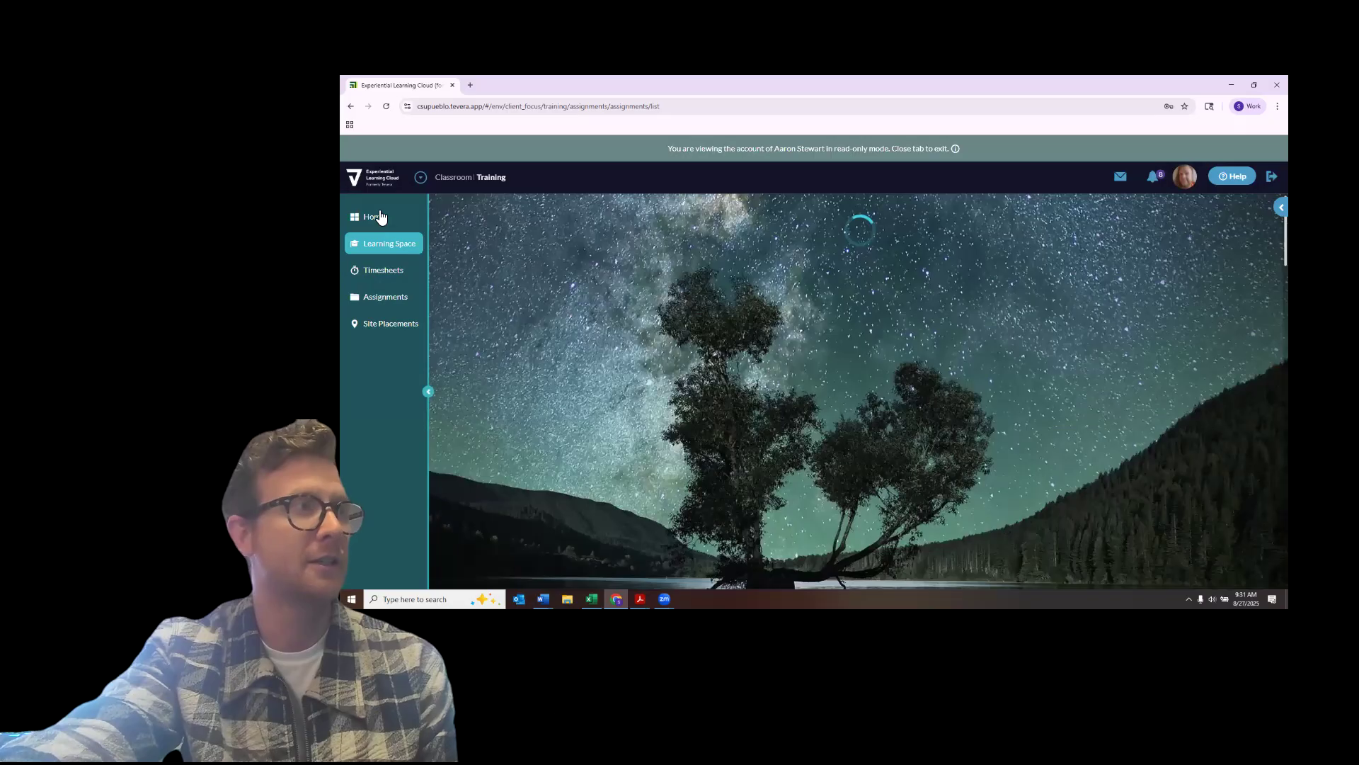
{"action": "left_click", "coordinate": [380, 272]}
{"action": "left_click", "coordinate": [385, 298]}
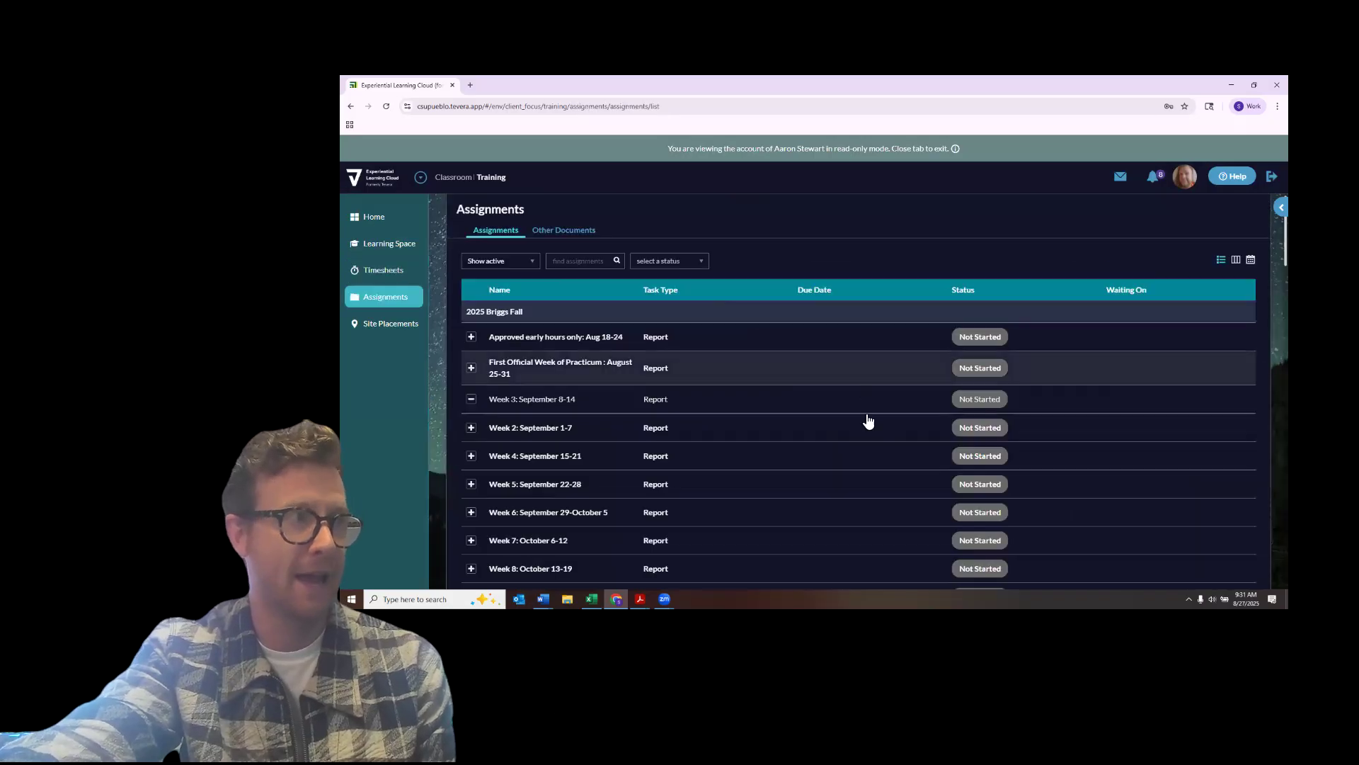
{"action": "scroll", "coordinate": [867, 428], "scroll_direction": "down", "scroll_amount": 5}
{"action": "scroll", "coordinate": [885, 446], "scroll_direction": "down", "scroll_amount": 1}
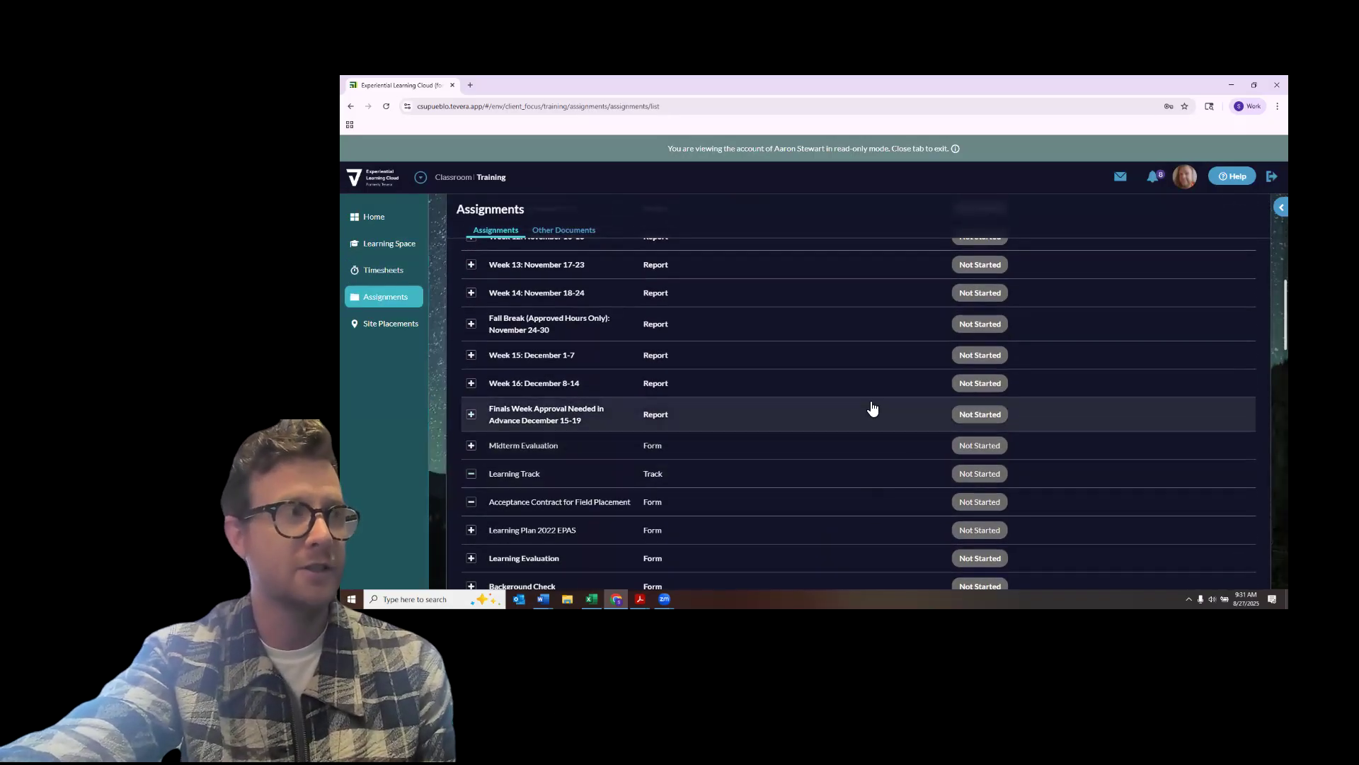
{"action": "scroll", "coordinate": [871, 407], "scroll_direction": "up", "scroll_amount": 3}
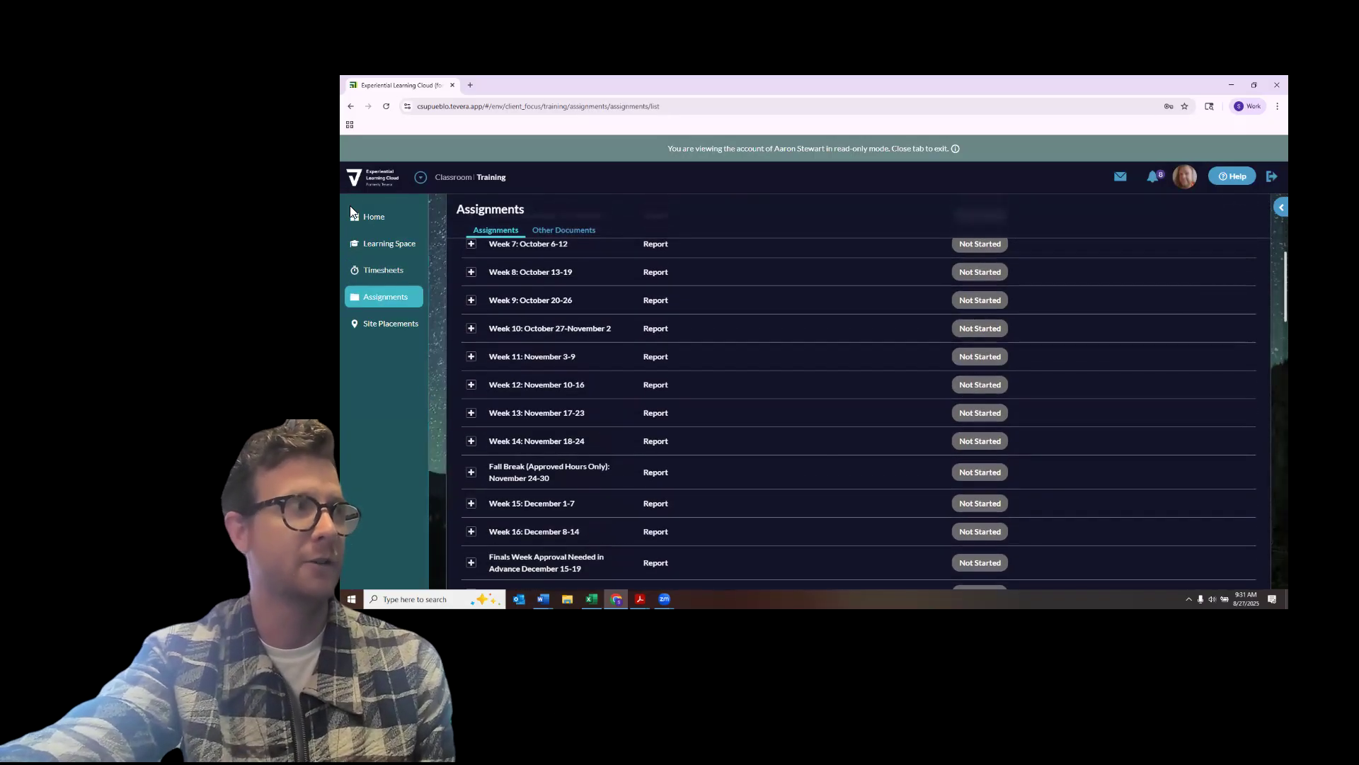
Reopen Assignments from Home, view the fall Learning Plan 2022 EPAS form and return to the assignments list.
{"action": "left_click", "coordinate": [386, 216]}
{"action": "left_click", "coordinate": [396, 298]}
{"action": "scroll", "coordinate": [745, 429], "scroll_direction": "down", "scroll_amount": 5}
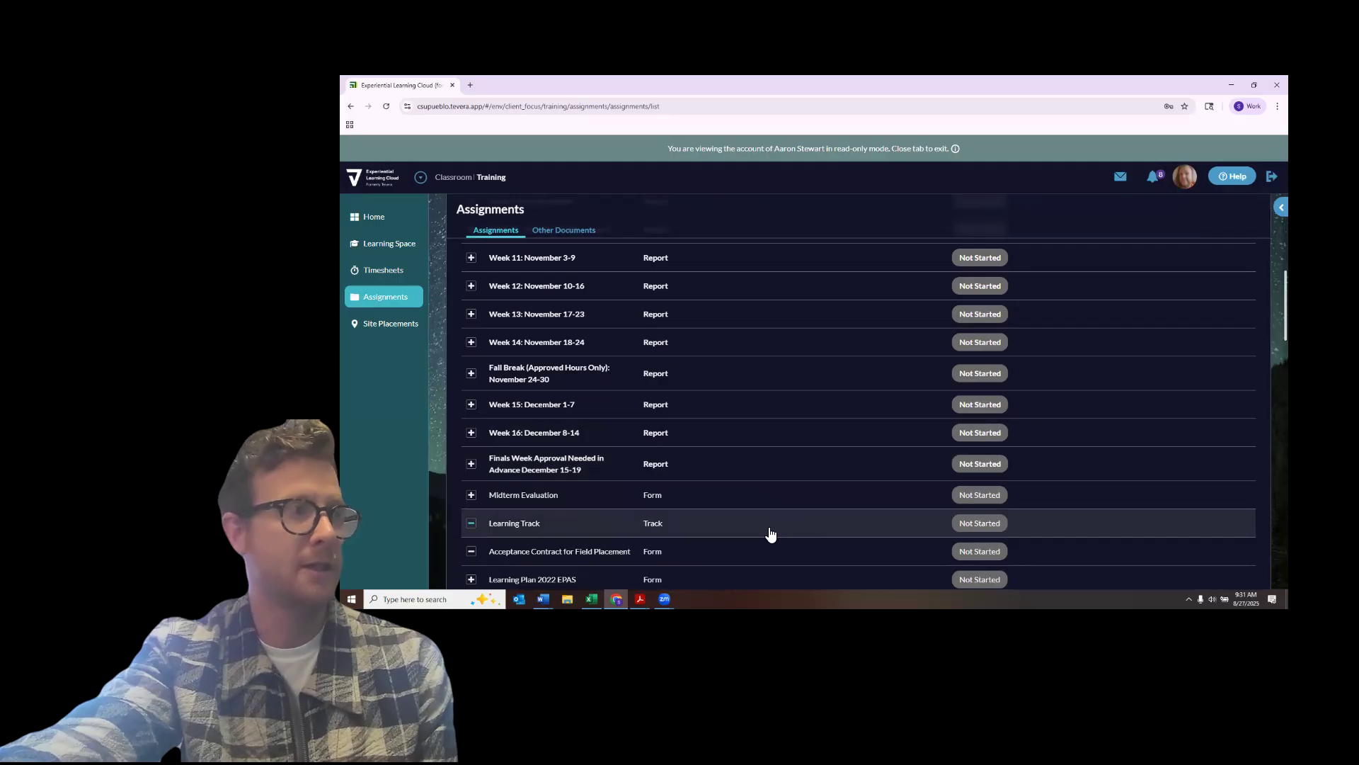
{"action": "left_click_drag", "start_coordinate": [771, 534], "coordinate": [798, 446]}
{"action": "scroll", "coordinate": [795, 474], "scroll_direction": "down", "scroll_amount": 2}
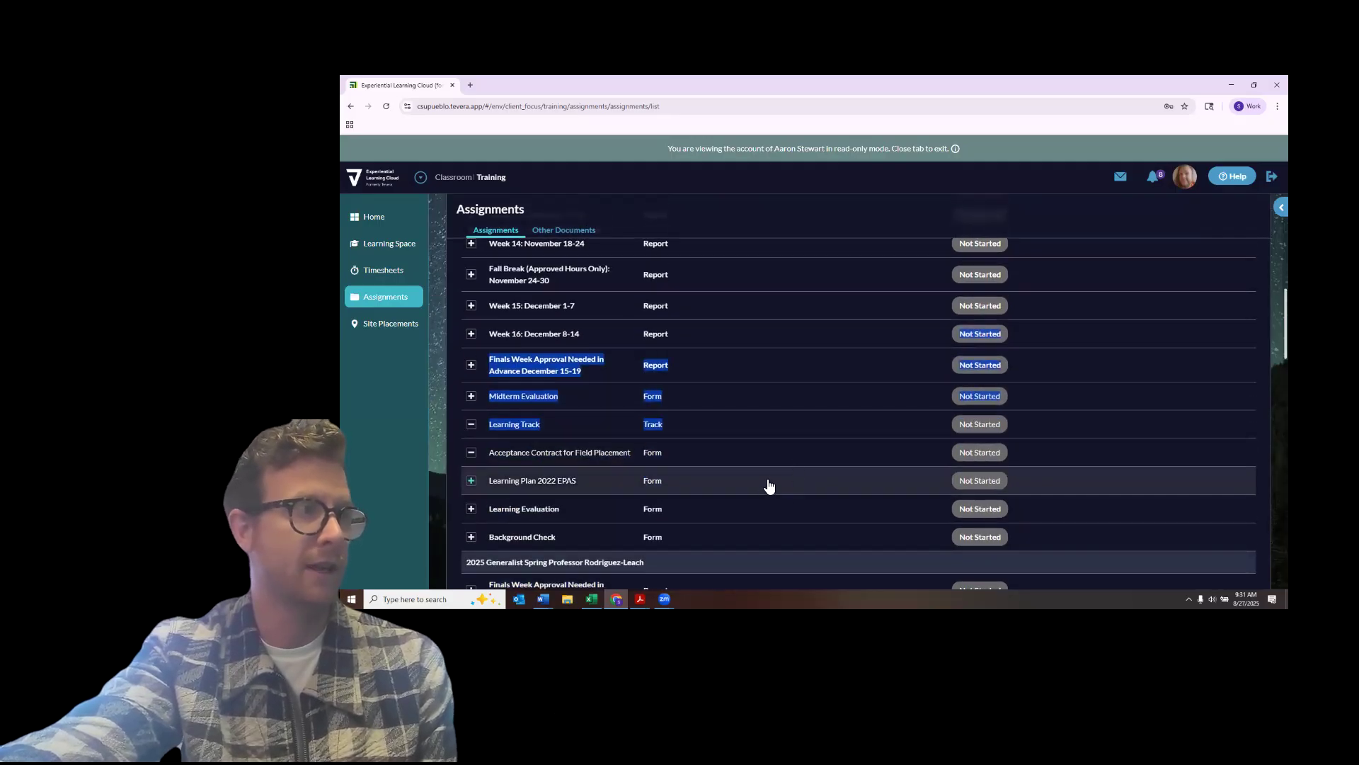
{"action": "left_click", "coordinate": [770, 486]}
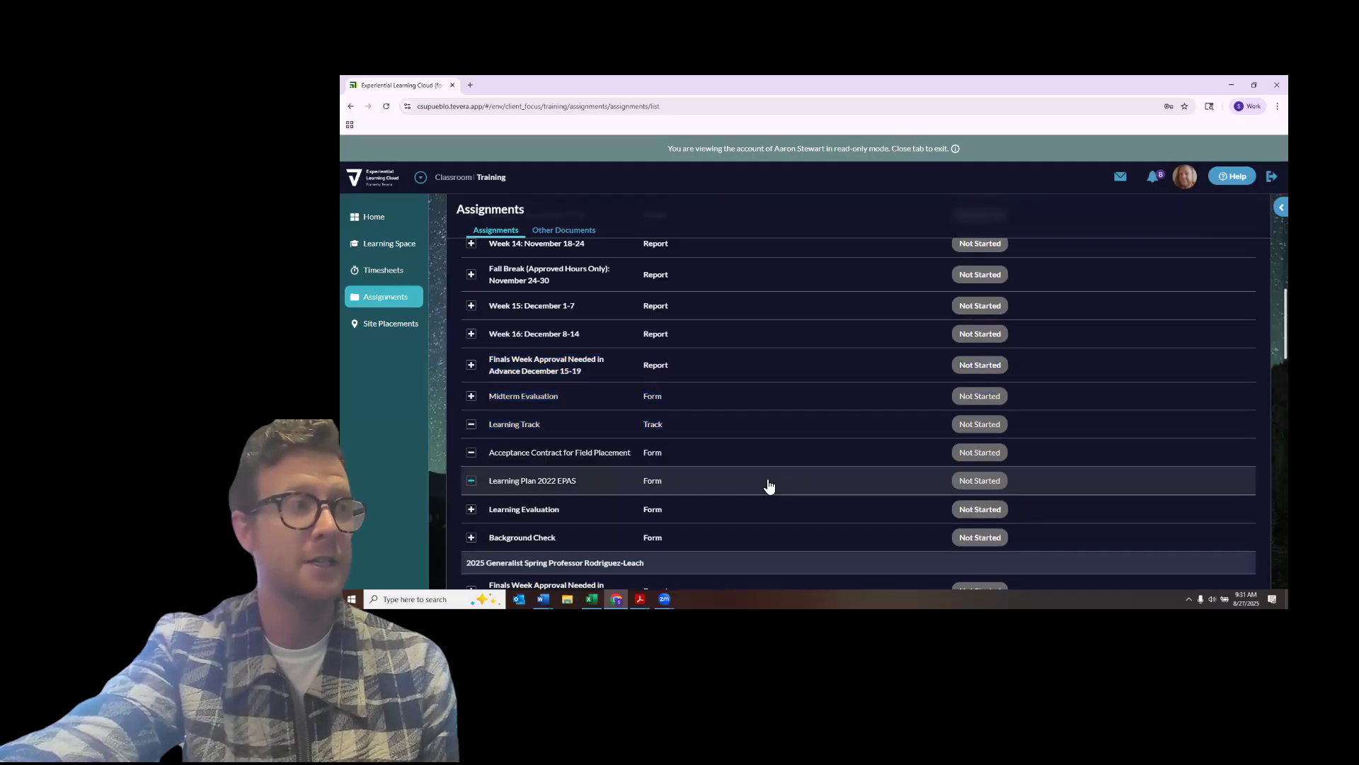
{"action": "left_click", "coordinate": [990, 484]}
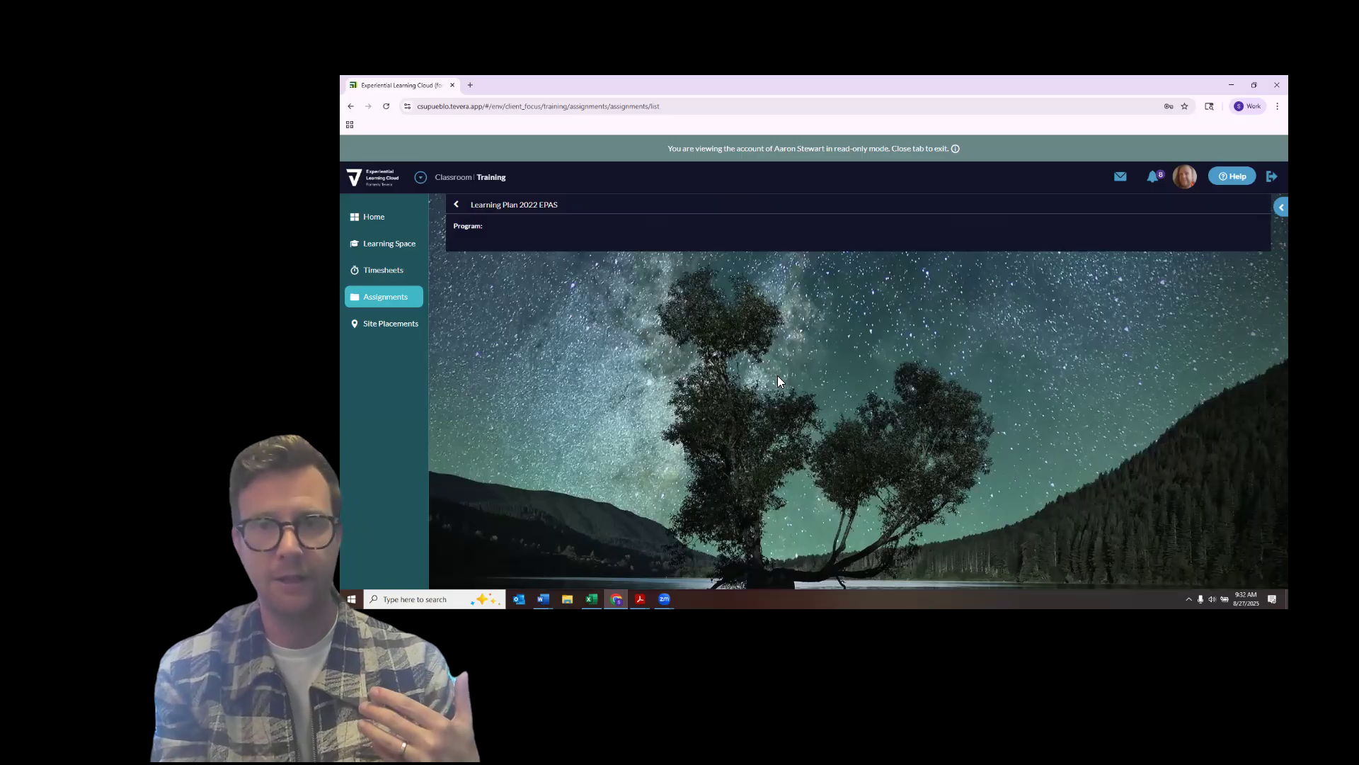
{"action": "left_click", "coordinate": [456, 205]}
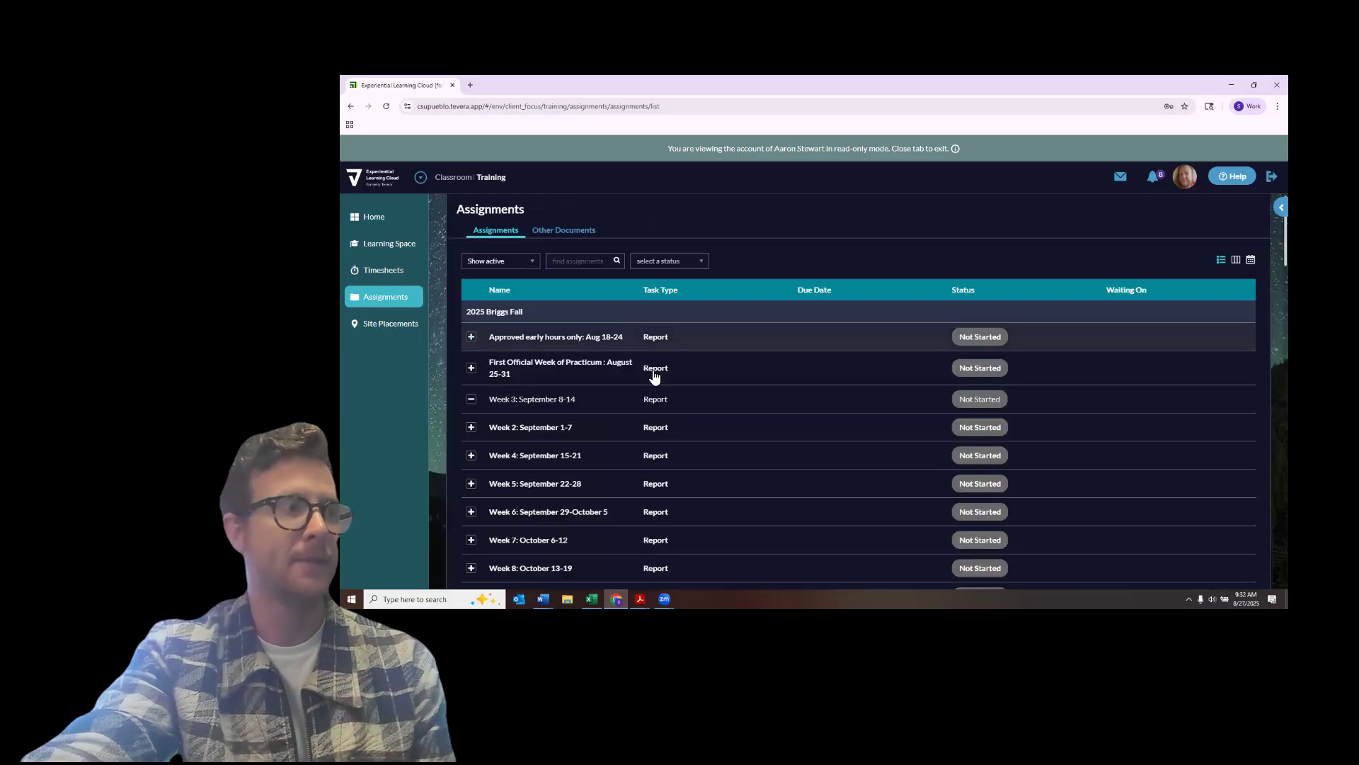
View the Background Check form among the fall assignments and return to the assignments list.
{"action": "scroll", "coordinate": [679, 396], "scroll_direction": "down", "scroll_amount": 5}
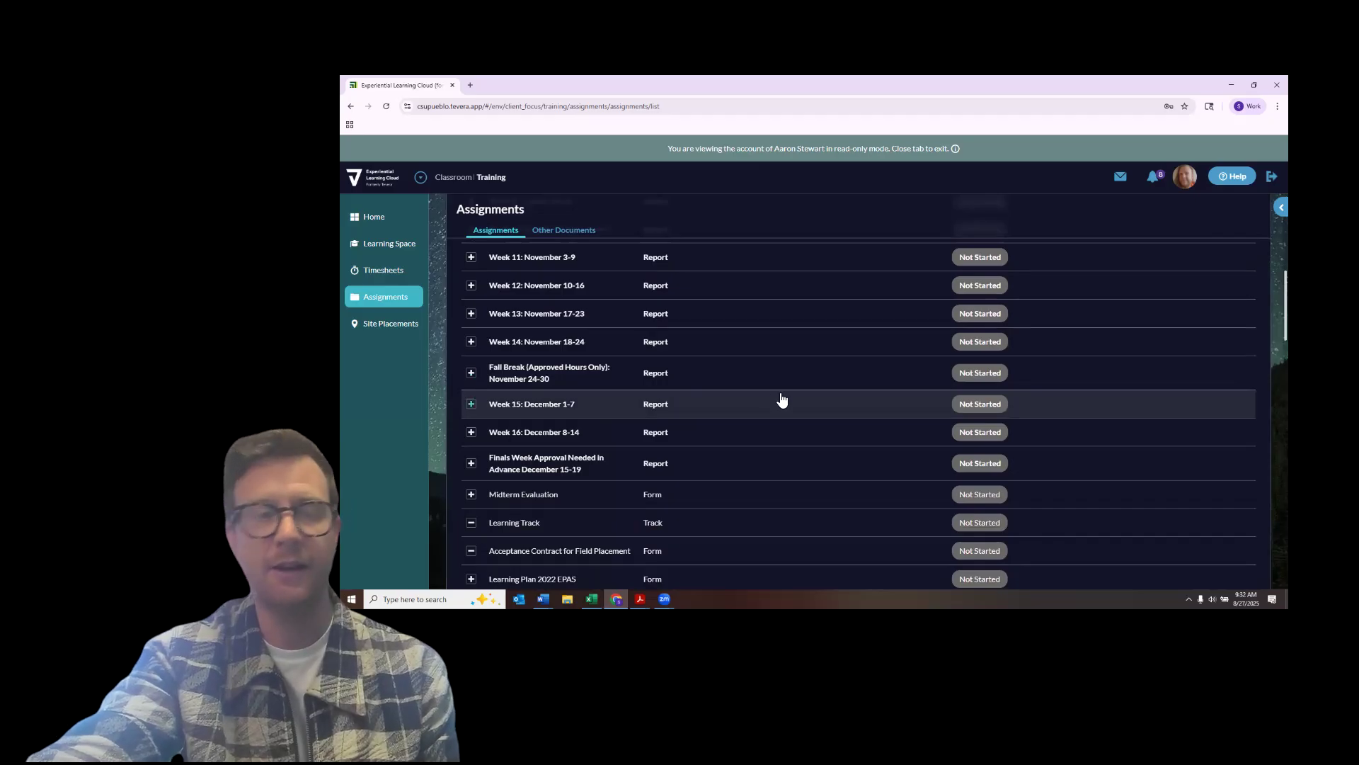
{"action": "scroll", "coordinate": [722, 450], "scroll_direction": "down", "scroll_amount": 1}
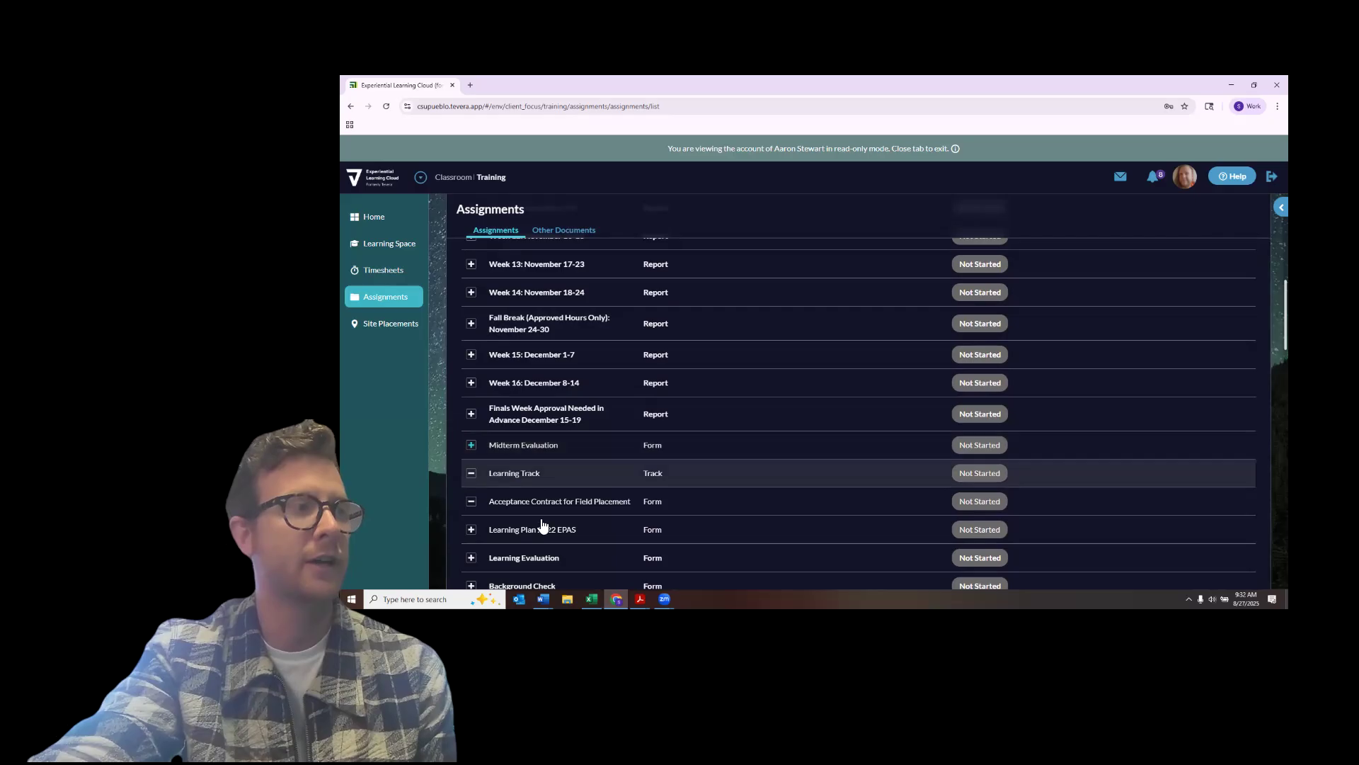
{"action": "scroll", "coordinate": [559, 559], "scroll_direction": "down", "scroll_amount": 1}
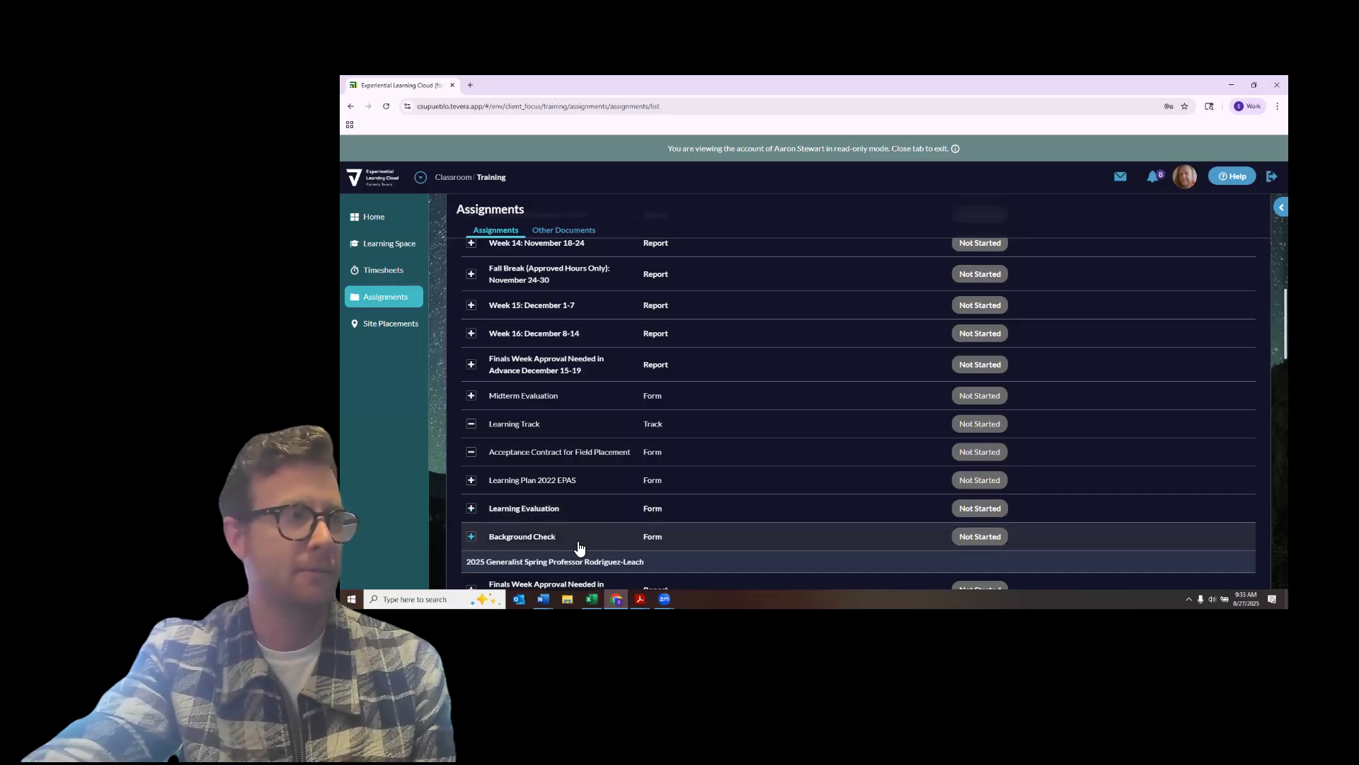
{"action": "left_click", "coordinate": [579, 546]}
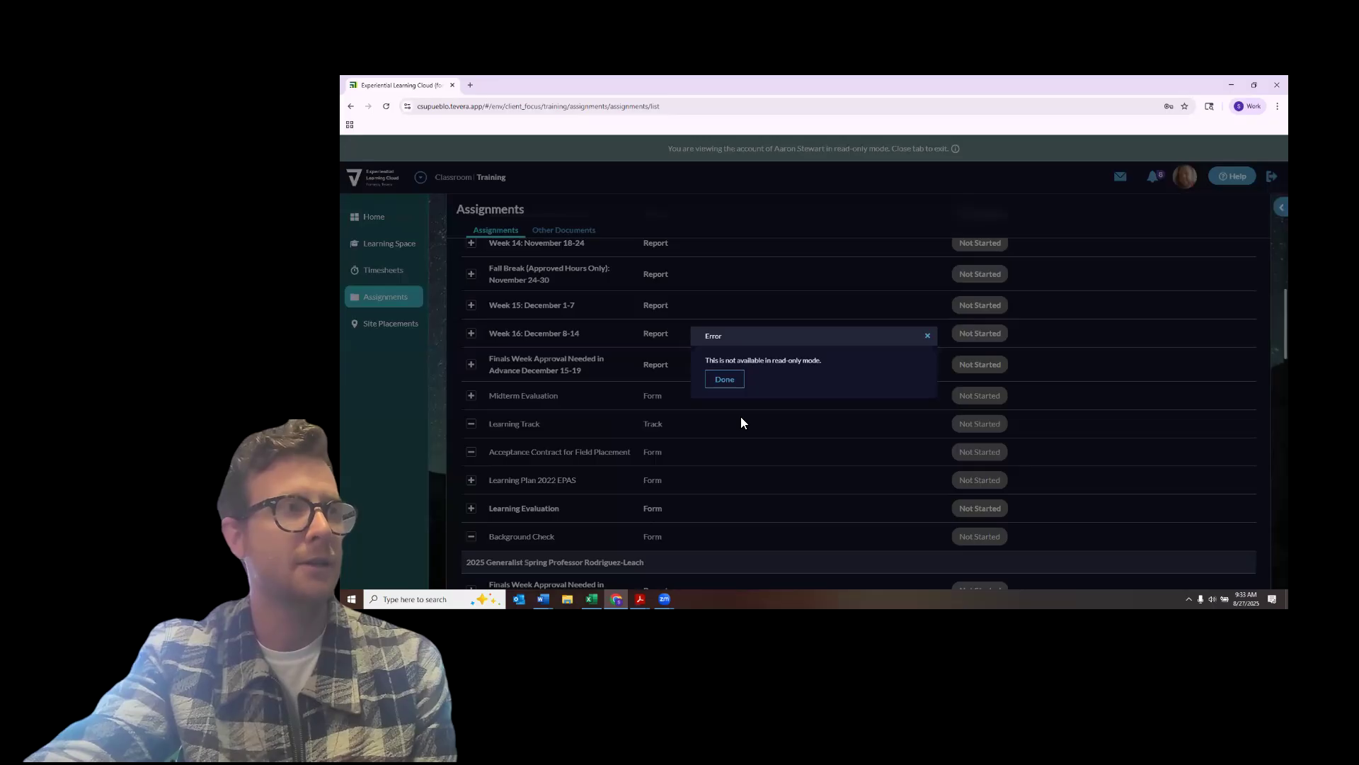
{"action": "left_click", "coordinate": [726, 380]}
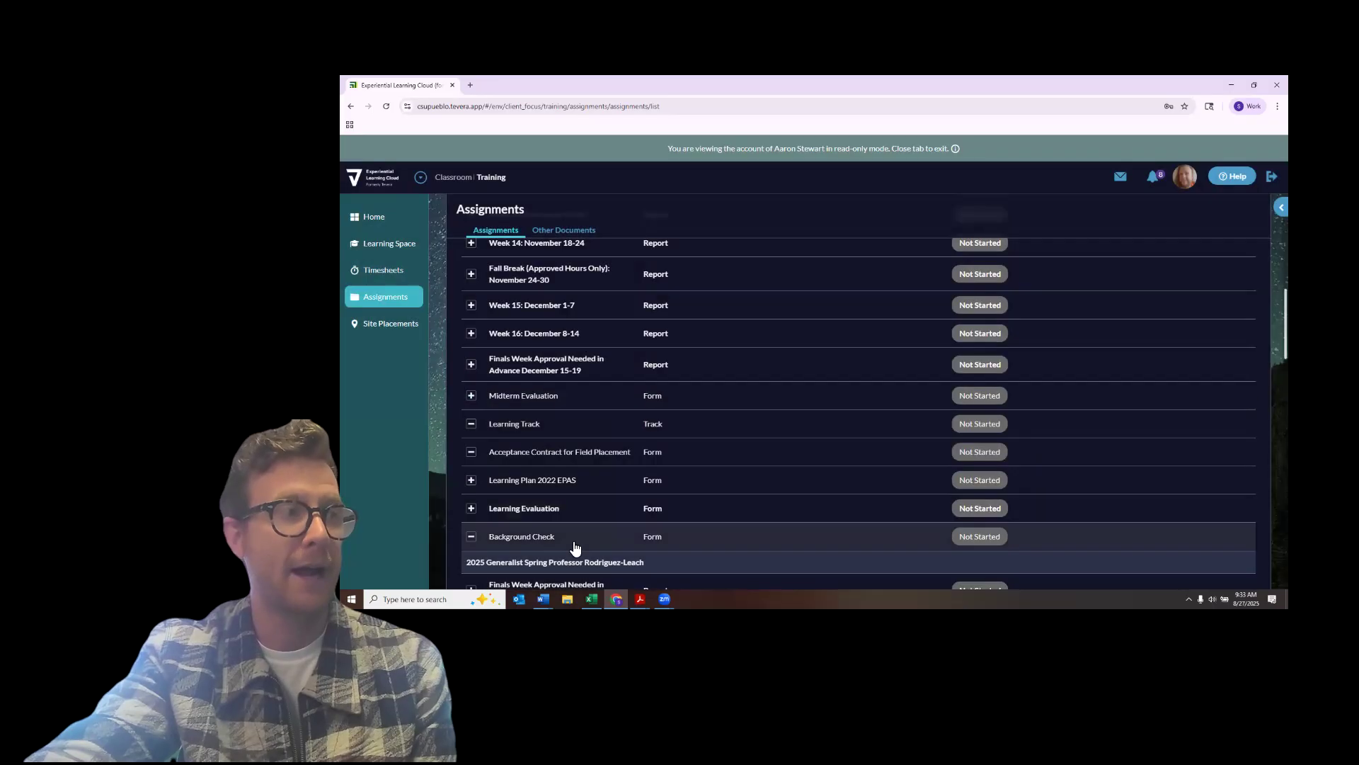
{"action": "left_click", "coordinate": [983, 539]}
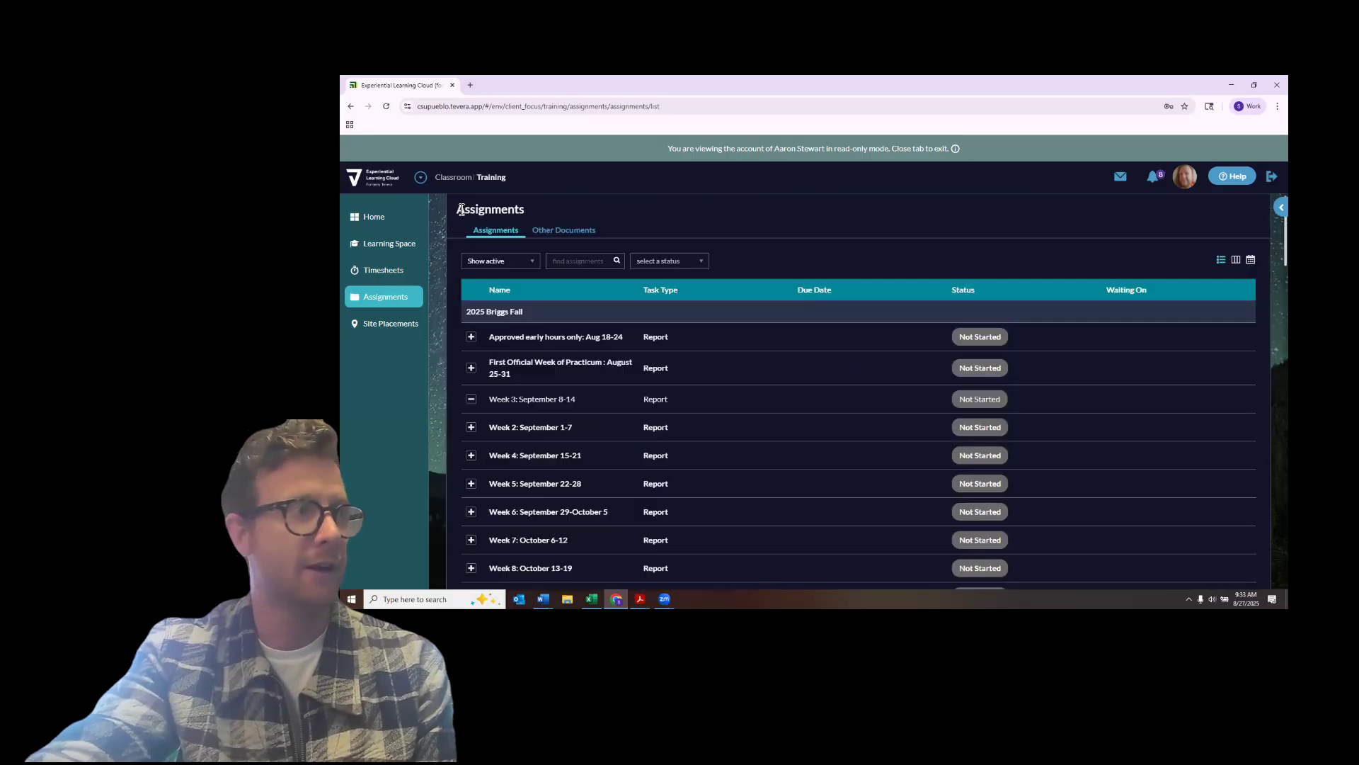
View the fall Acceptance Contract for Field Placement form and return to the assignments list.
{"action": "scroll", "coordinate": [625, 496], "scroll_direction": "down", "scroll_amount": 5}
{"action": "scroll", "coordinate": [656, 538], "scroll_direction": "down", "scroll_amount": 4}
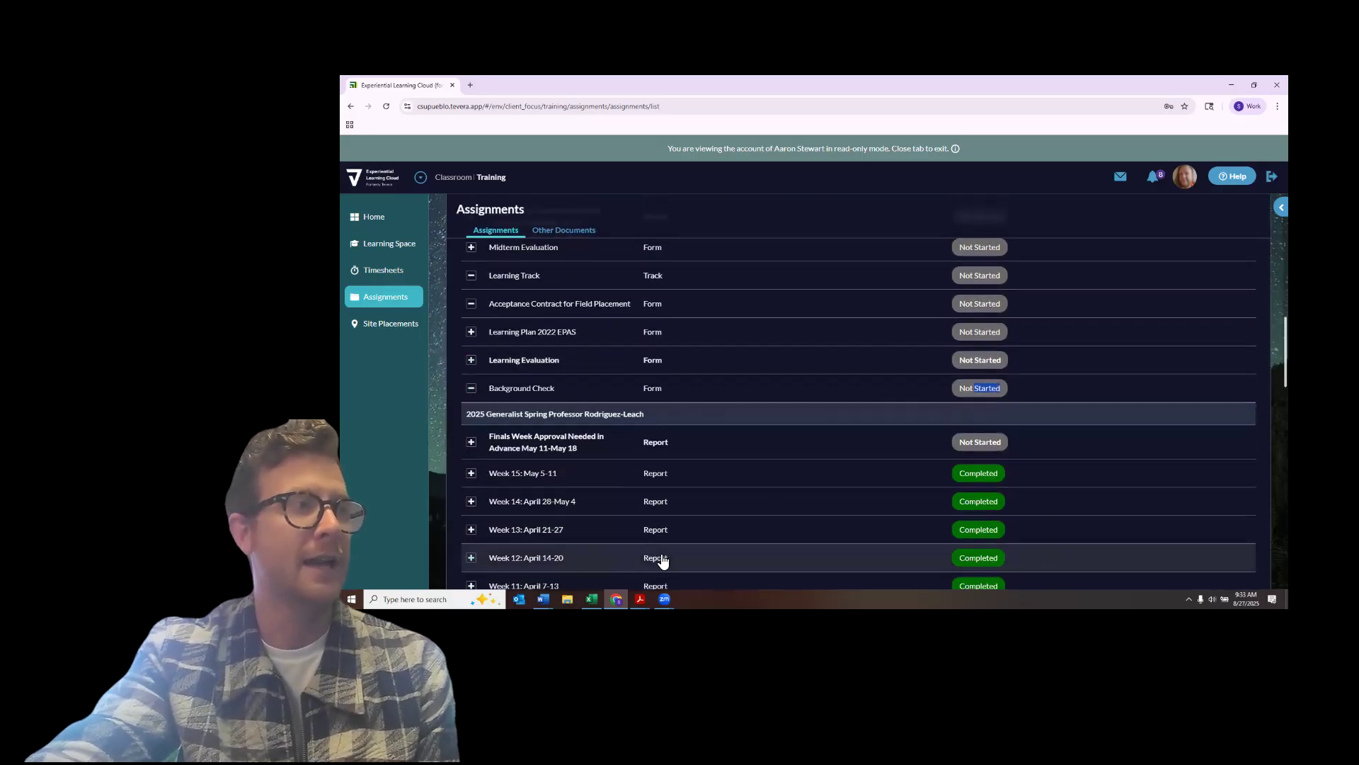
{"action": "scroll", "coordinate": [628, 467], "scroll_direction": "up", "scroll_amount": 1}
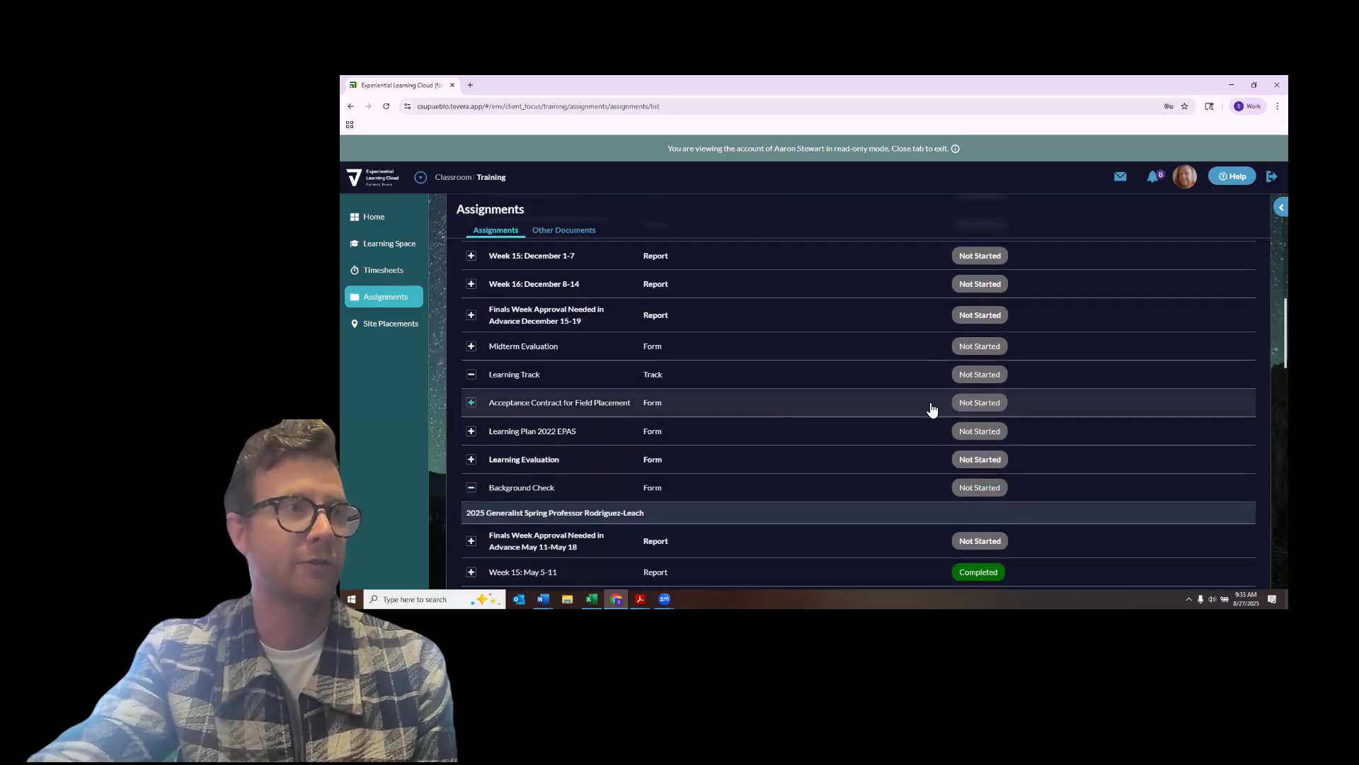
{"action": "left_click", "coordinate": [972, 401]}
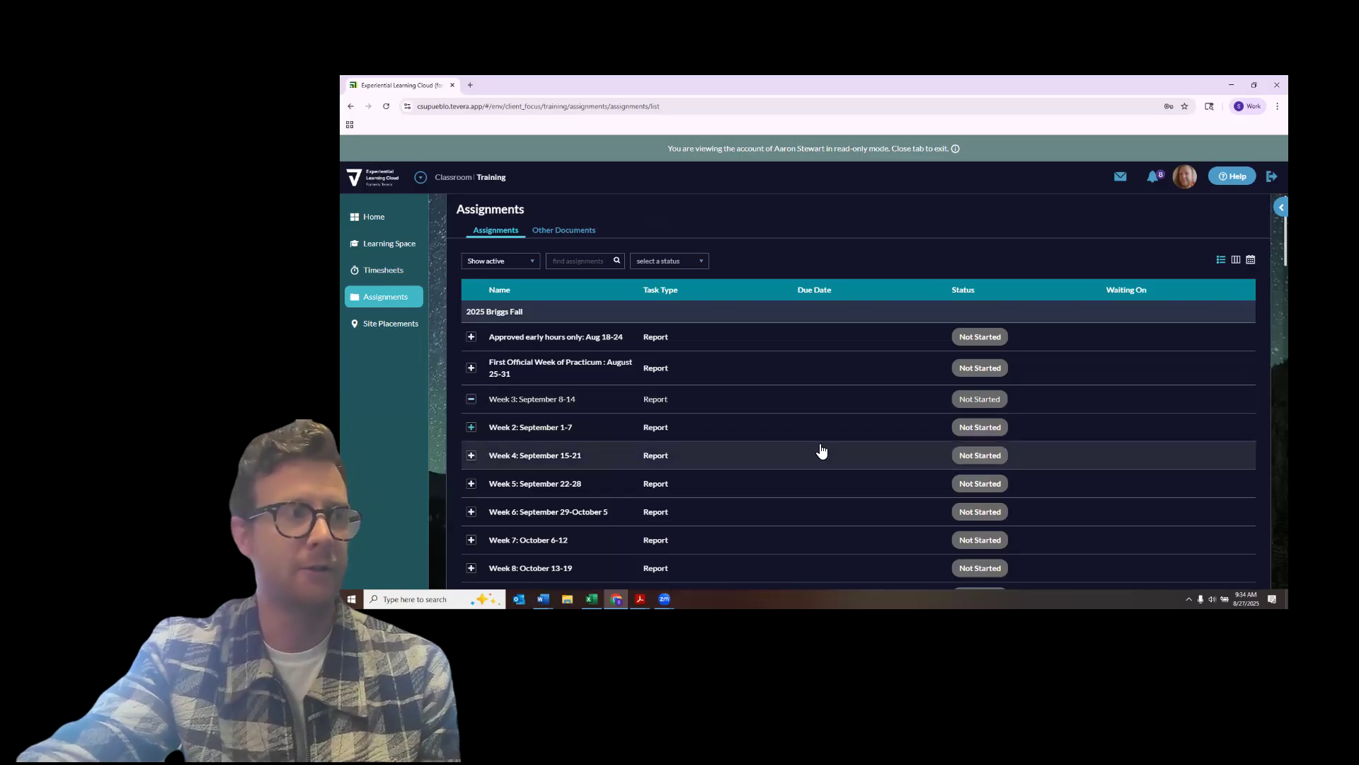
{"action": "scroll", "coordinate": [823, 450], "scroll_direction": "down", "scroll_amount": 1}
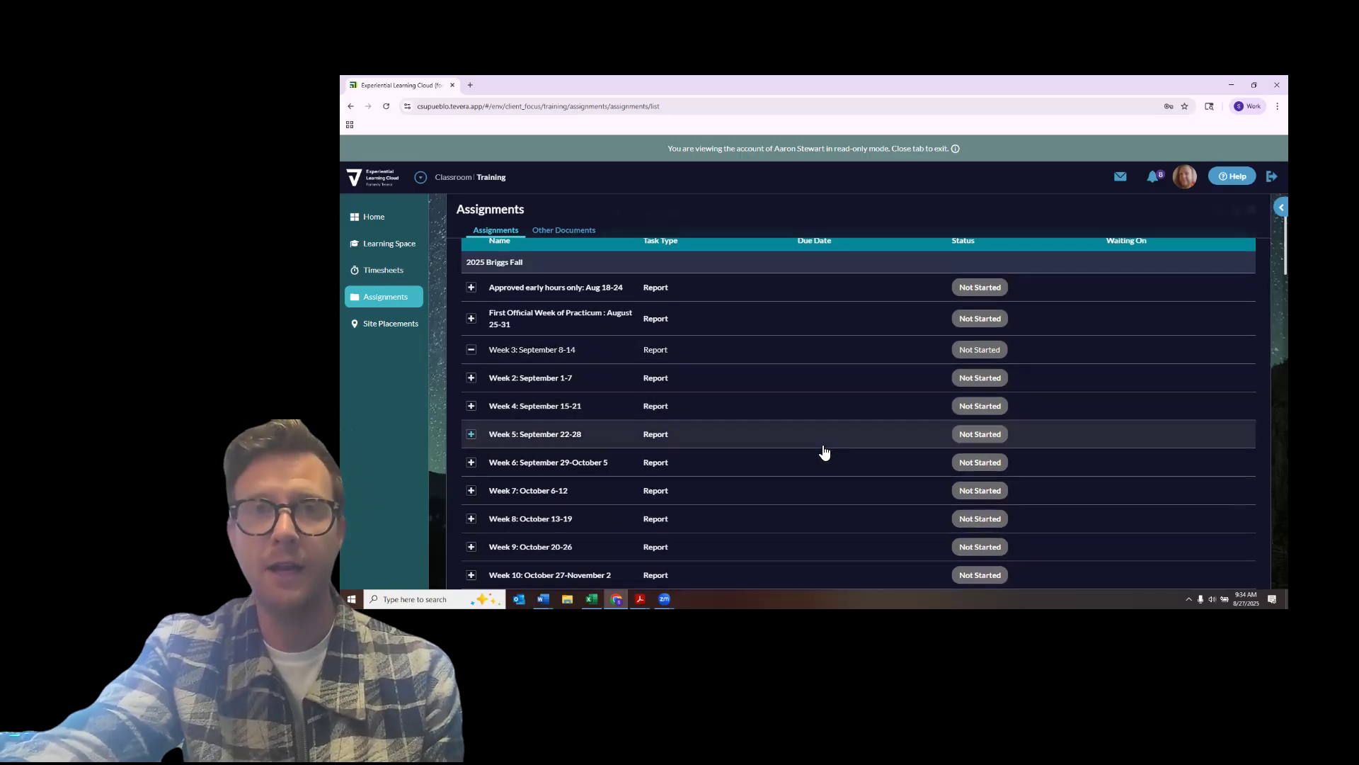
{"action": "scroll", "coordinate": [814, 453], "scroll_direction": "up", "scroll_amount": 1}
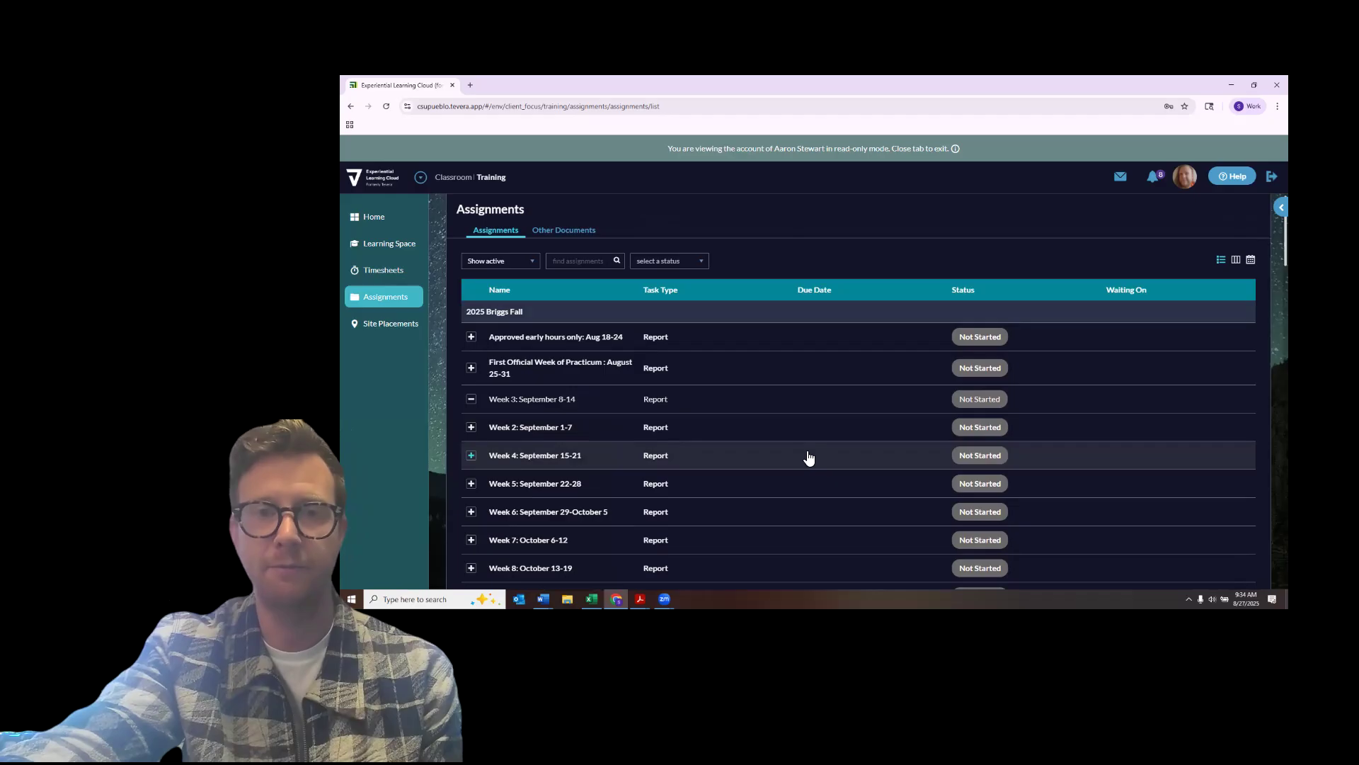
{"action": "scroll", "coordinate": [834, 443], "scroll_direction": "down", "scroll_amount": 1}
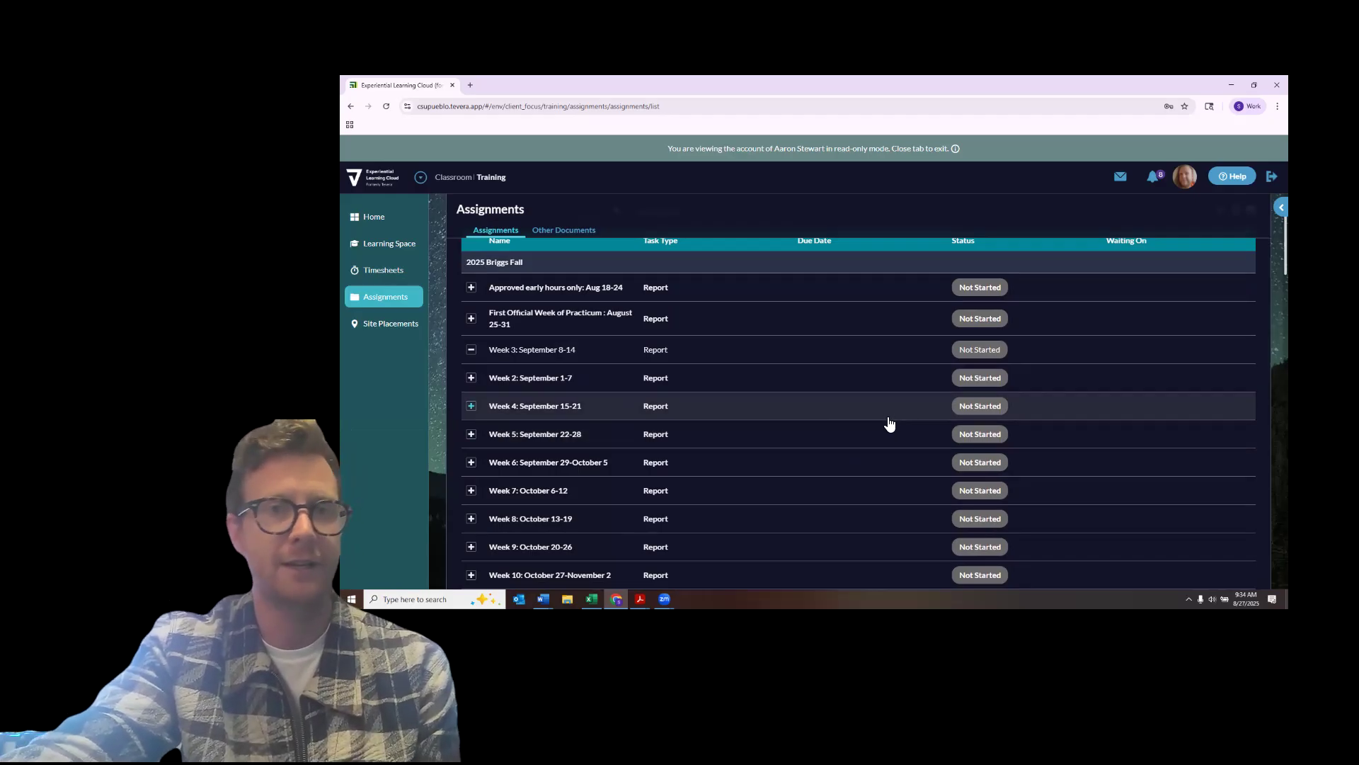
Find the Acceptance Contract for Field Placement and Background Check forms below the fall weekly reports and highlight each form's name.
{"action": "scroll", "coordinate": [893, 423], "scroll_direction": "down", "scroll_amount": 3}
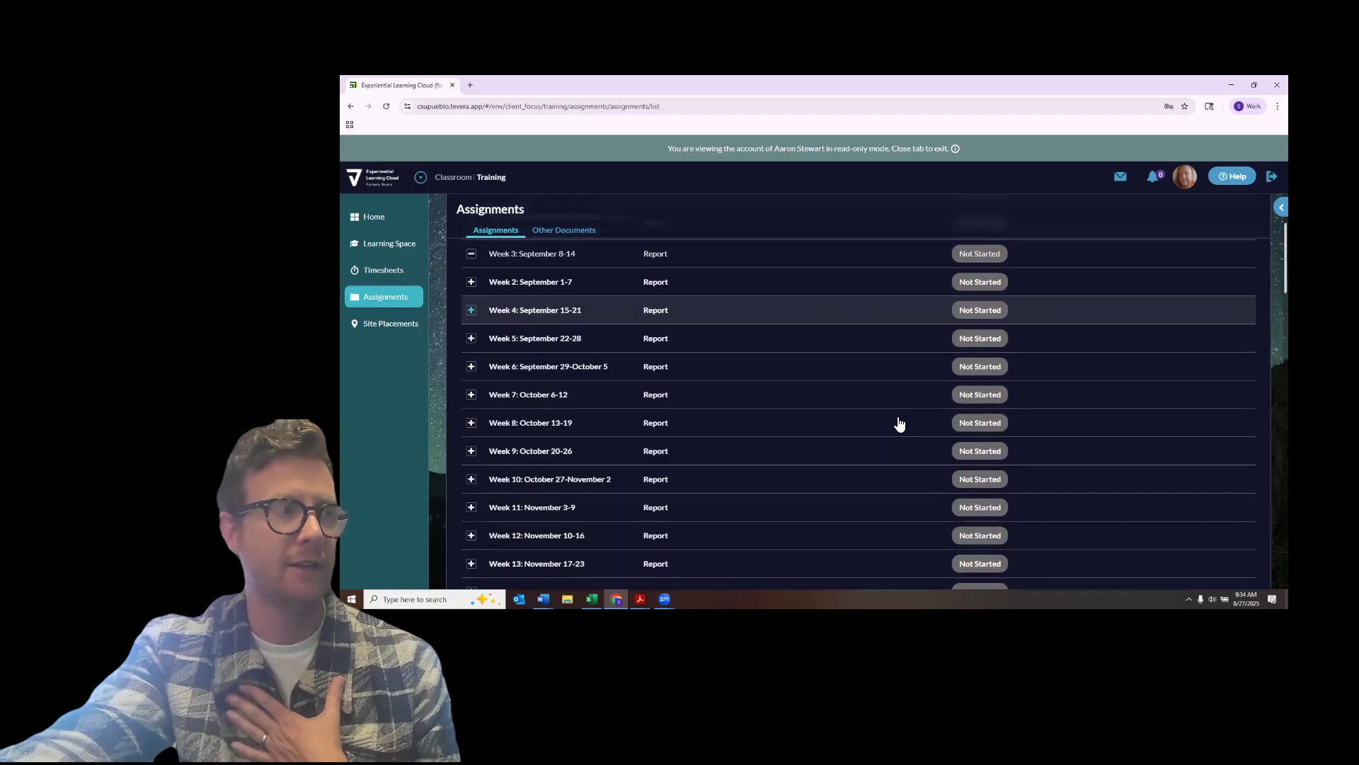
{"action": "scroll", "coordinate": [896, 423], "scroll_direction": "down", "scroll_amount": 1}
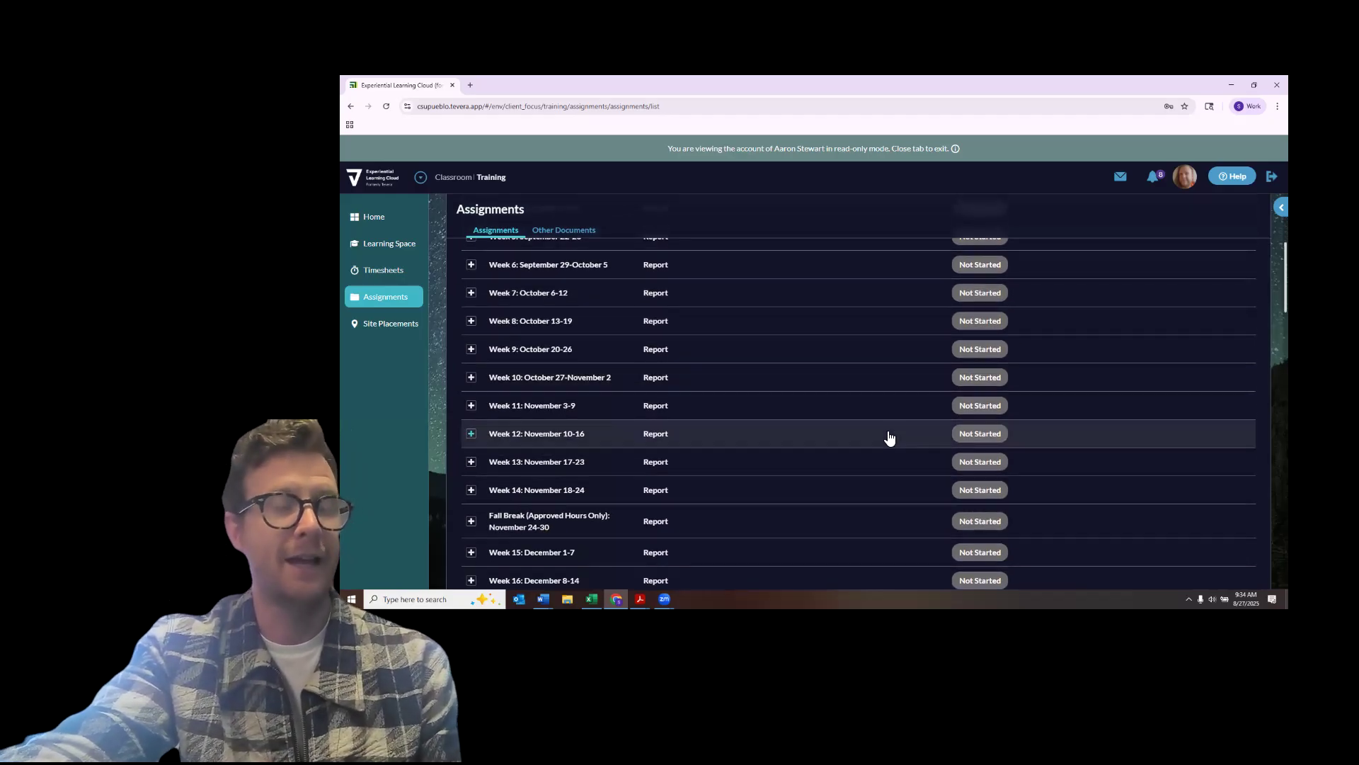
{"action": "scroll", "coordinate": [889, 439], "scroll_direction": "down", "scroll_amount": 1}
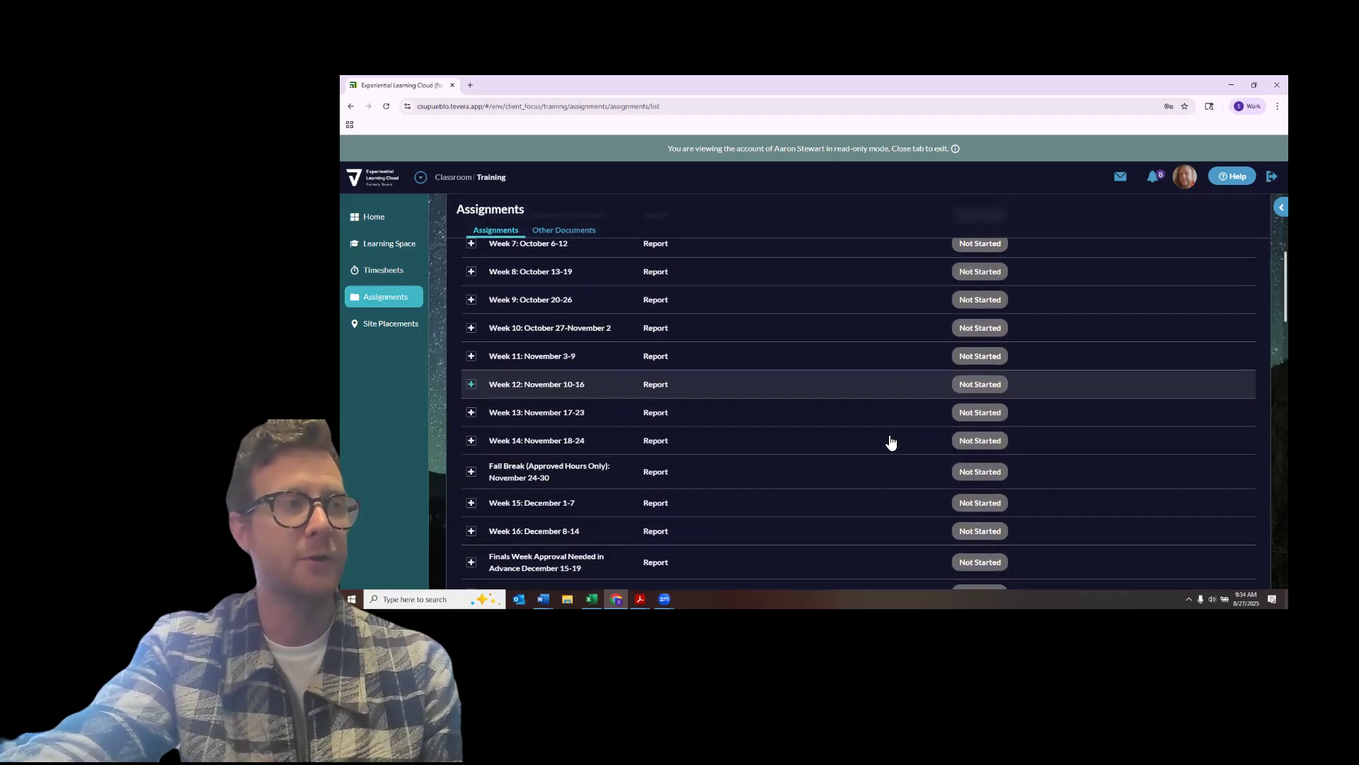
{"action": "scroll", "coordinate": [713, 530], "scroll_direction": "down", "scroll_amount": 1}
{"action": "scroll", "coordinate": [771, 530], "scroll_direction": "down", "scroll_amount": 1}
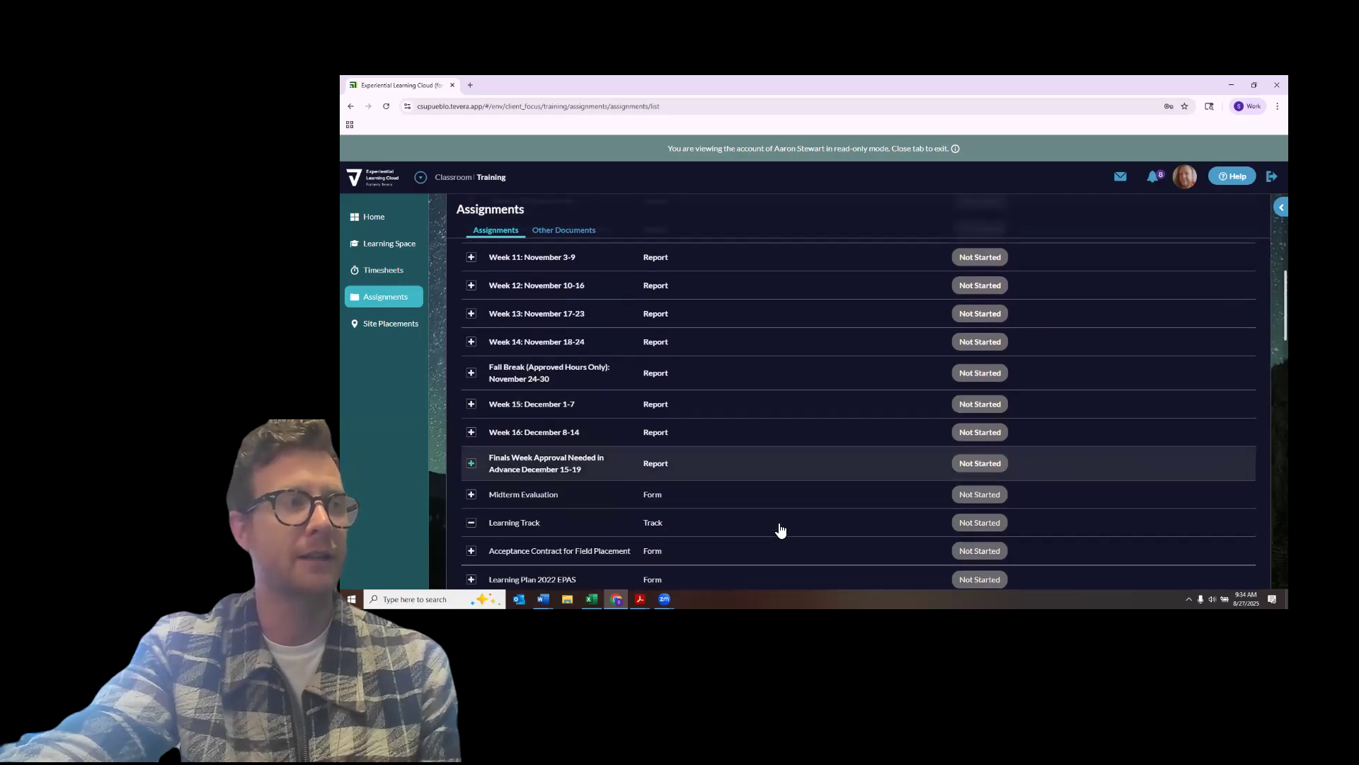
{"action": "left_click_drag", "start_coordinate": [659, 550], "coordinate": [482, 562]}
{"action": "scroll", "coordinate": [646, 511], "scroll_direction": "down", "scroll_amount": 2}
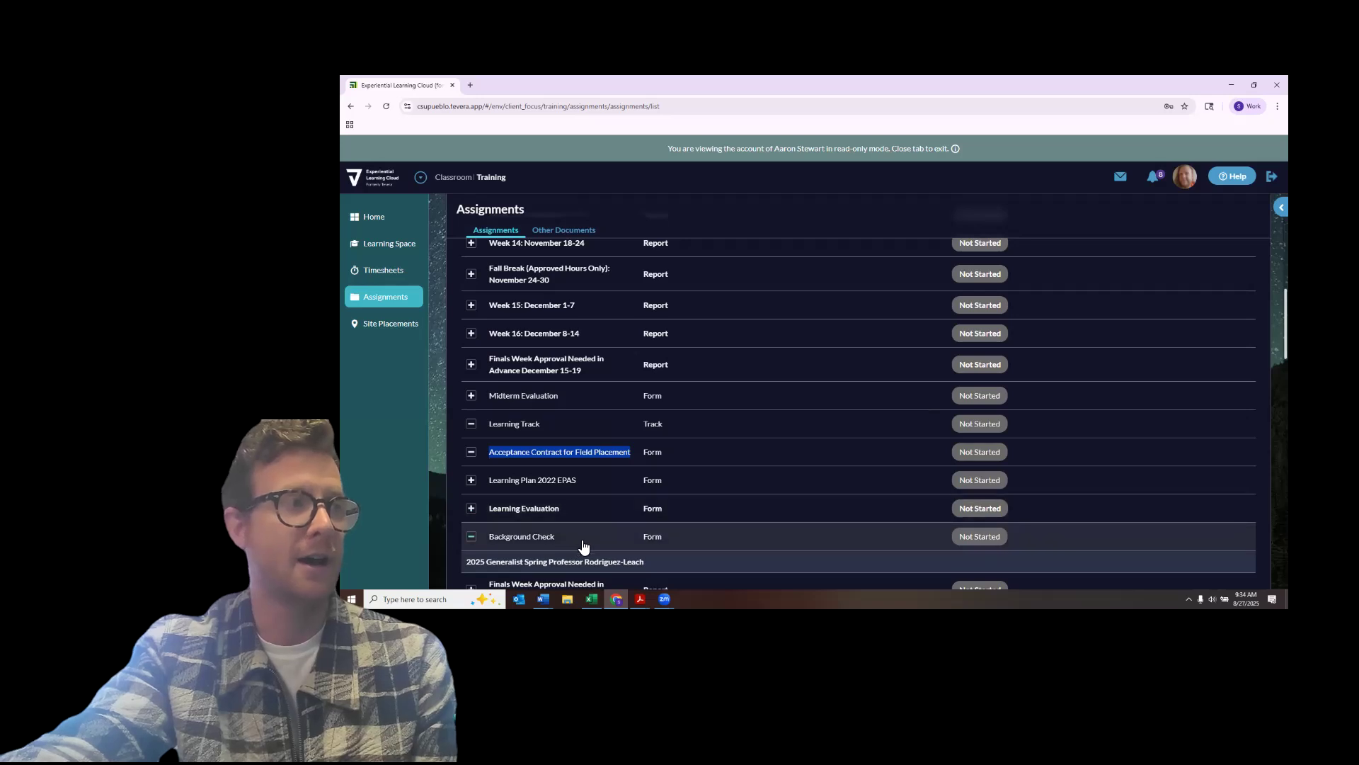
{"action": "left_click_drag", "start_coordinate": [582, 546], "coordinate": [487, 546]}
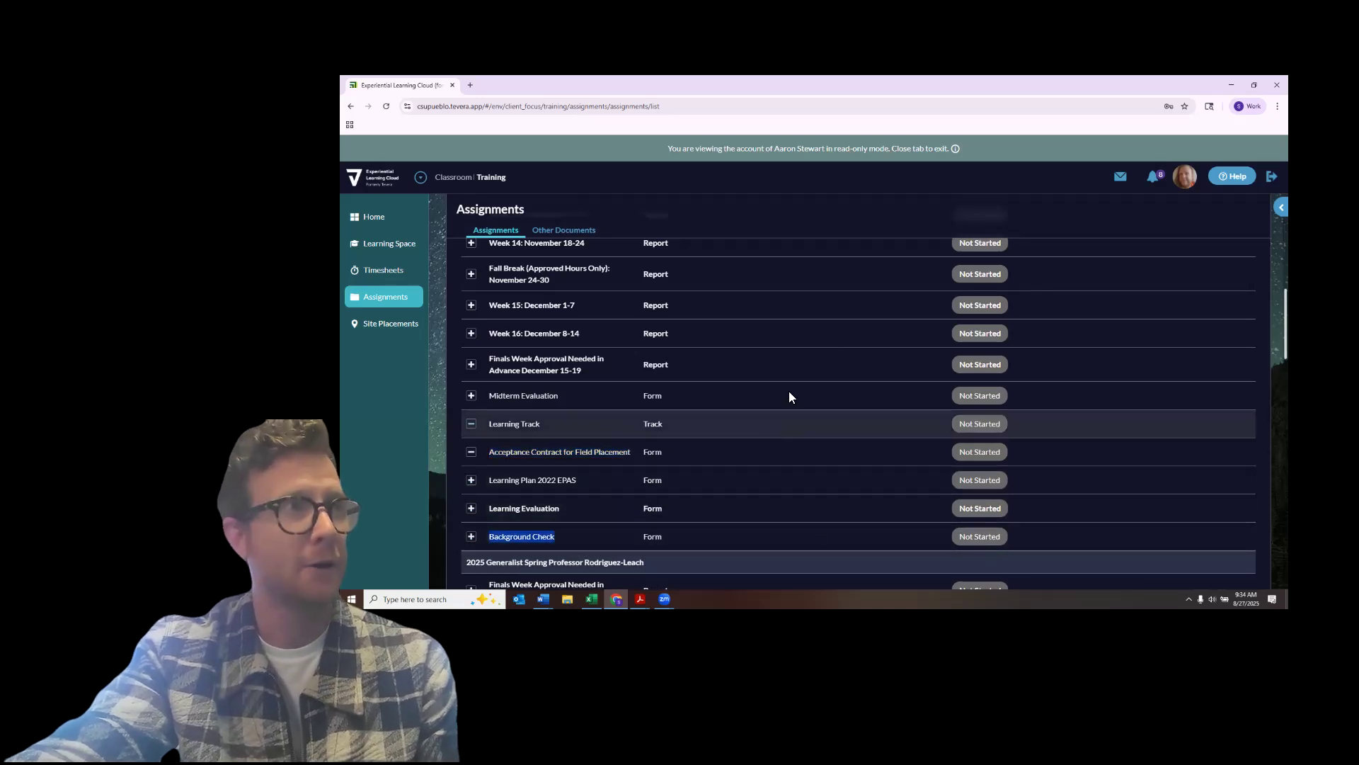